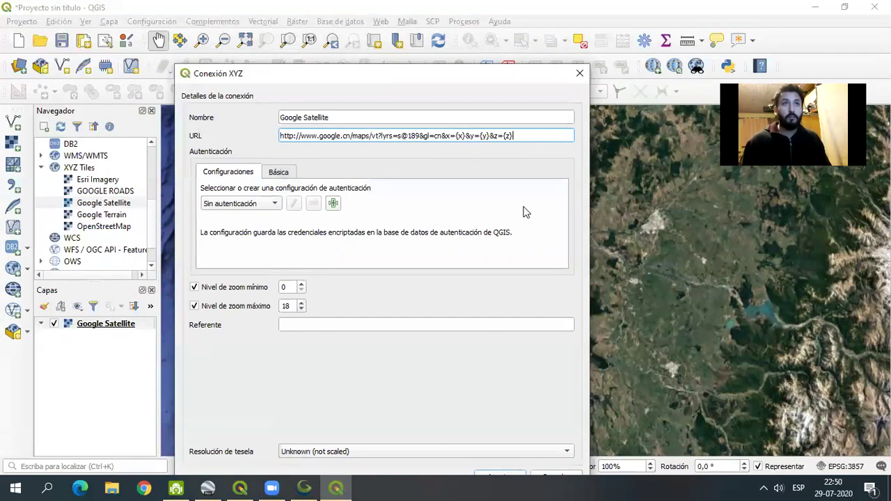
# Examine the URL of the Google Satellite XYZ connection and leave its settings without changes
pyautogui.moveTo(529, 135); pyautogui.dragTo(280, 137)
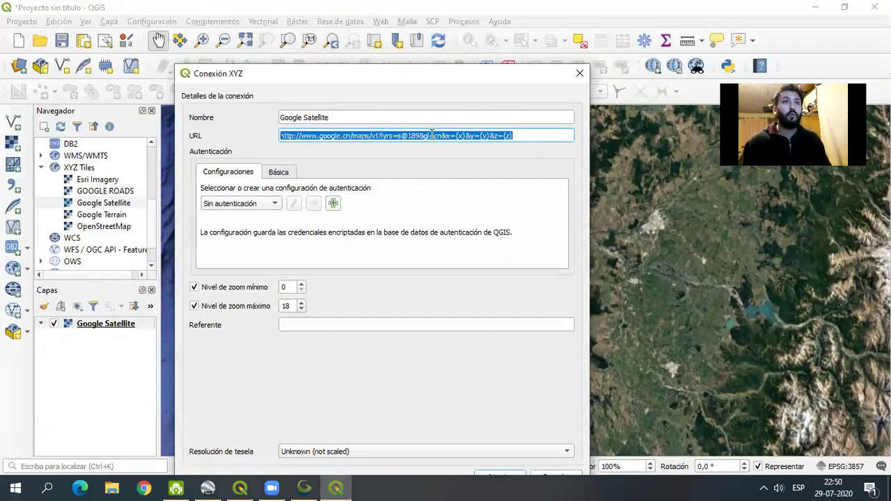
pyautogui.click(432, 135)
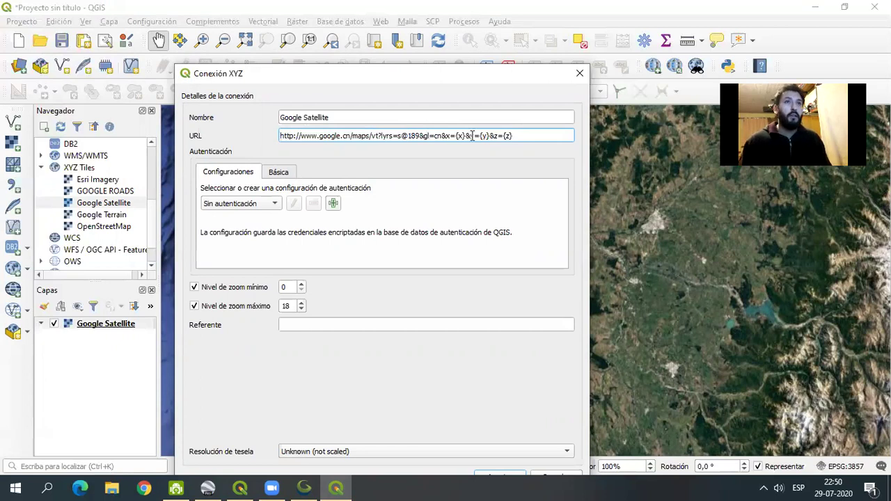
pyautogui.moveTo(369, 136); pyautogui.dragTo(543, 136)
pyautogui.click(534, 136)
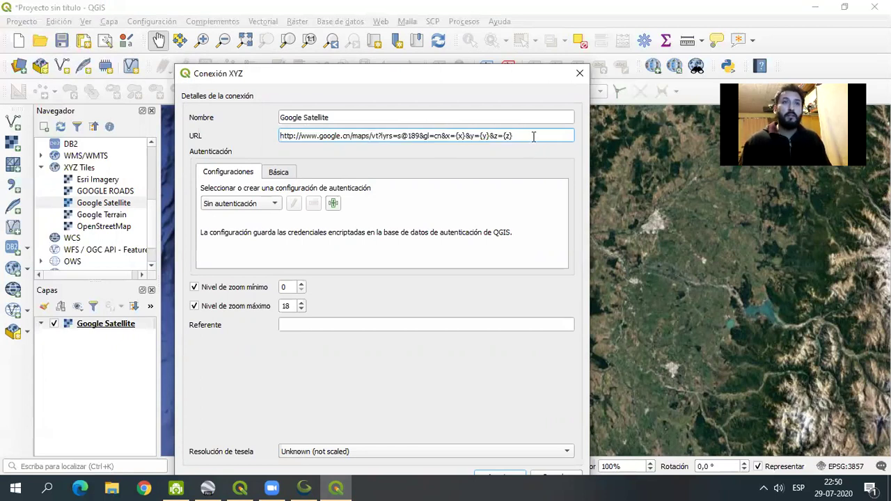
pyautogui.tripleClick(344, 136)
pyautogui.click(527, 136)
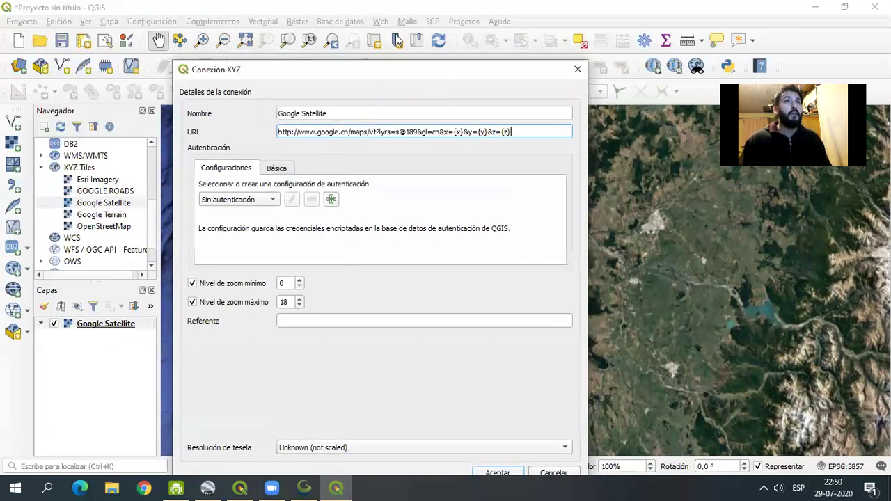
pyautogui.moveTo(430, 78); pyautogui.dragTo(399, 37)
pyautogui.click(525, 436)
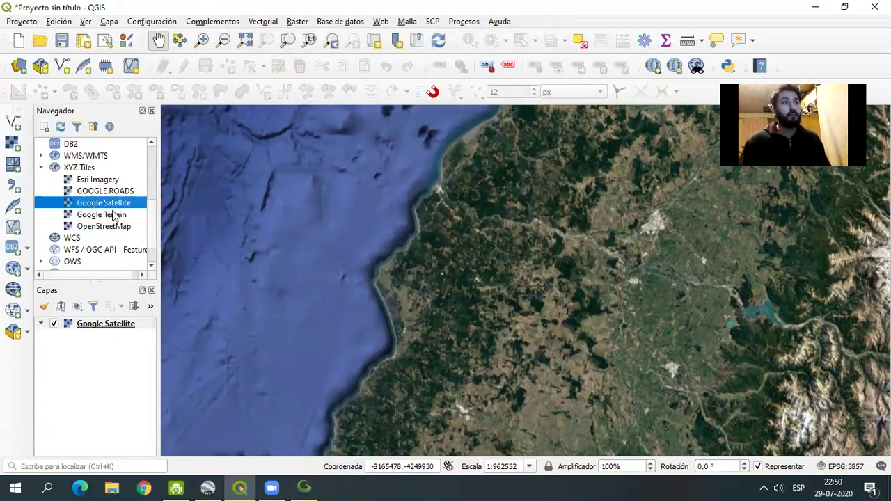
# Switch to Google Earth Pro, check the area polygon's saved KMZ file in the lab 9 folder, and close the program
pyautogui.click(815, 9)
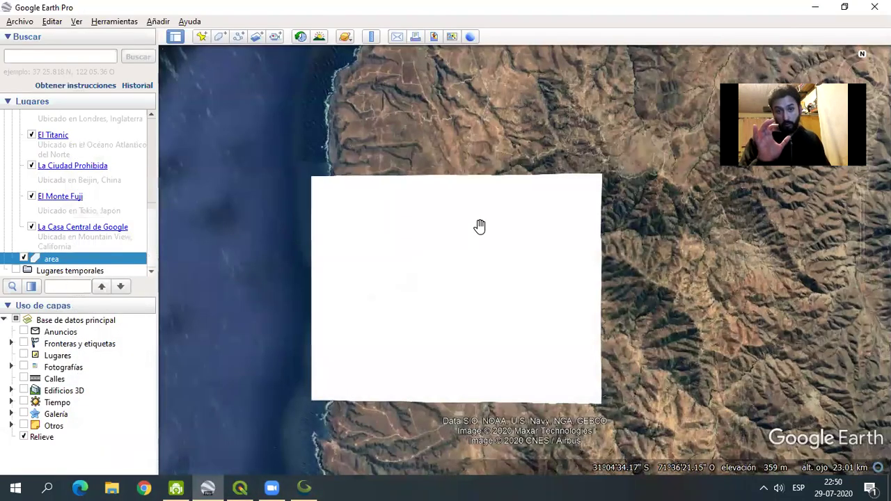
pyautogui.rightClick(69, 262)
pyautogui.click(135, 361)
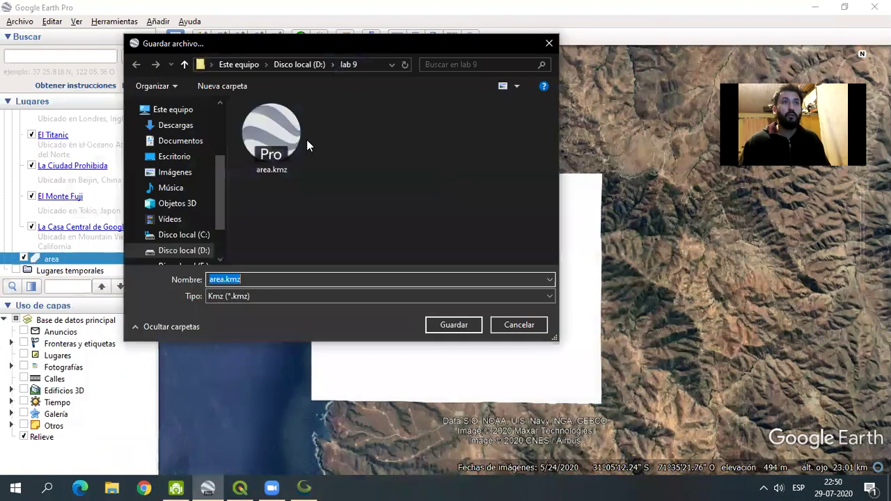
pyautogui.click(518, 325)
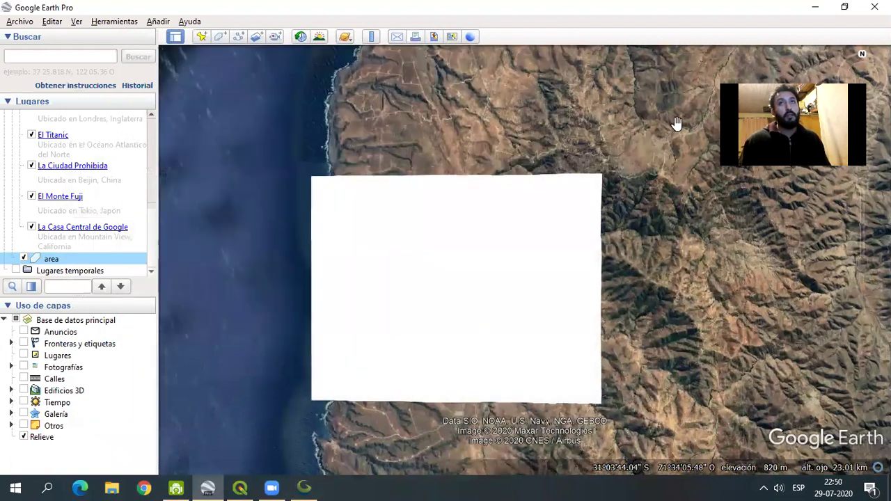
pyautogui.click(874, 7)
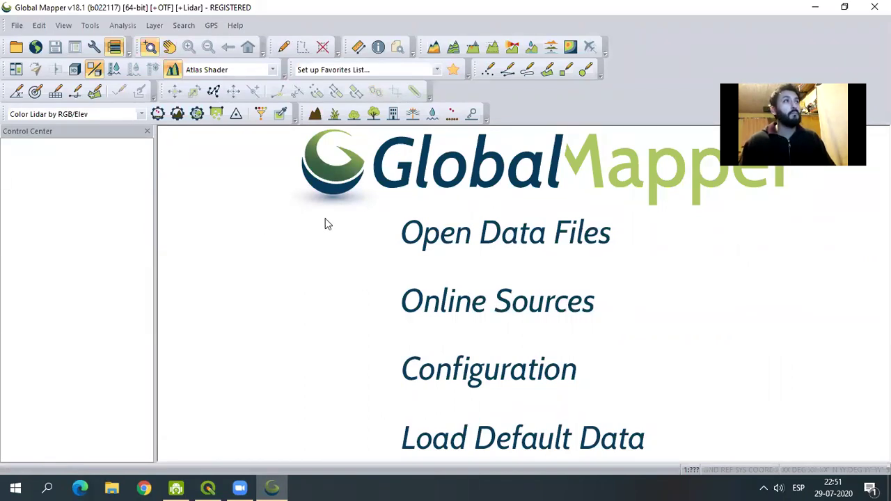
# Load area.kmz from the lab 9 folder on drive D into Global Mapper
pyautogui.click(16, 51)
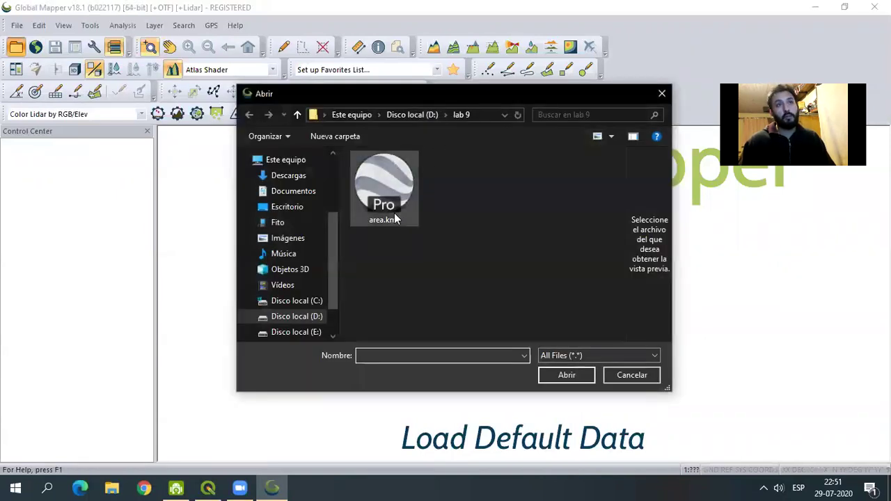
pyautogui.click(391, 213)
pyautogui.click(411, 114)
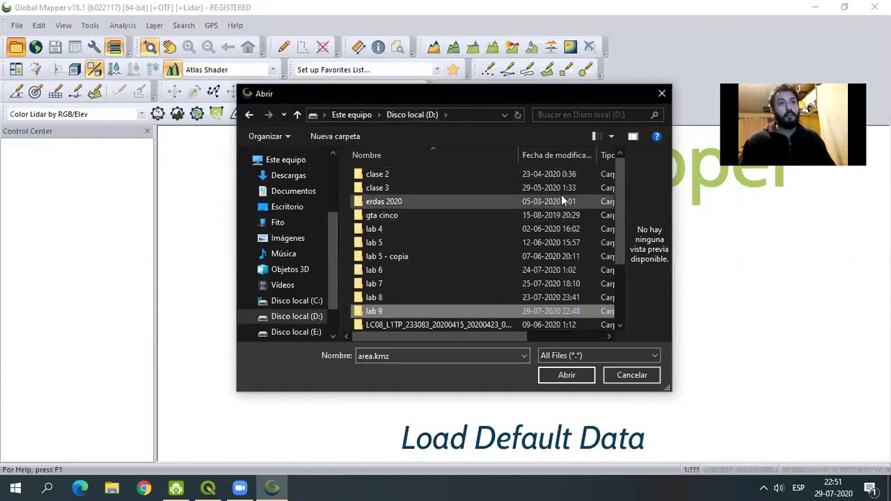
pyautogui.doubleClick(379, 311)
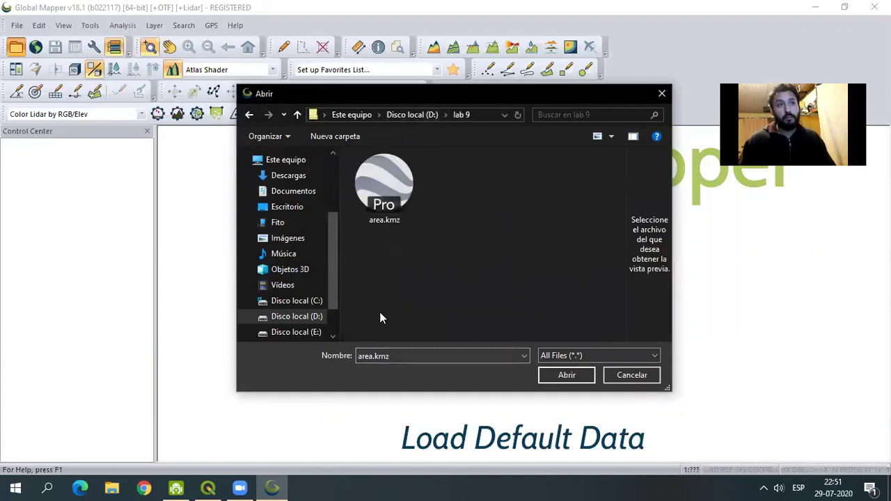
pyautogui.click(408, 215)
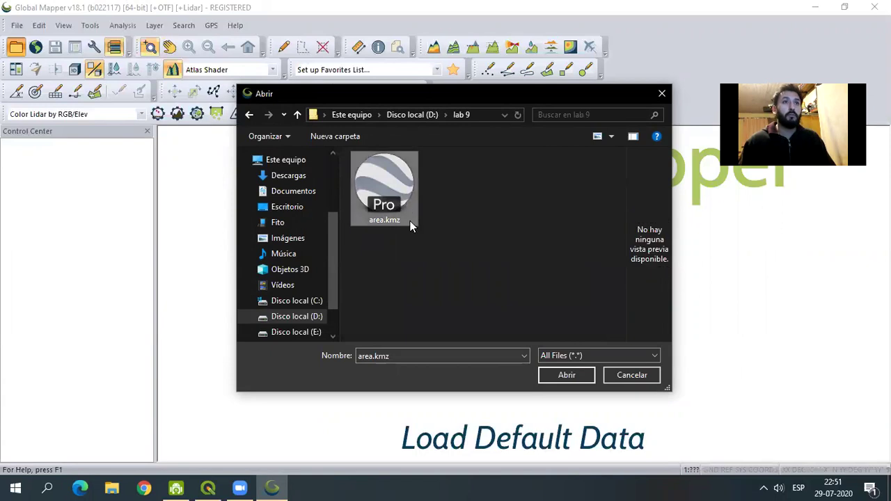
pyautogui.click(564, 375)
pyautogui.scroll(1, 396, 277)
pyautogui.scroll(-3, 398, 276)
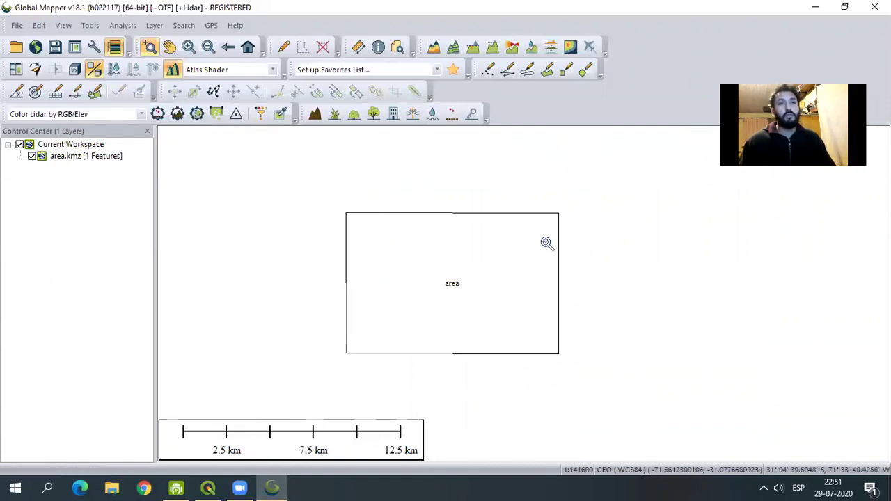
pyautogui.scroll(1, 445, 271)
pyautogui.press('Right')
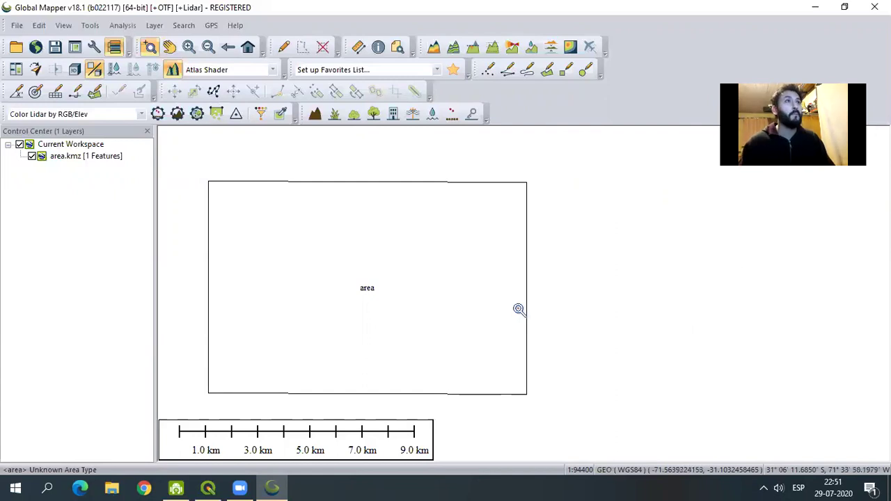
# Open the projection settings in the configuration and review the list of available projections
pyautogui.click(90, 26)
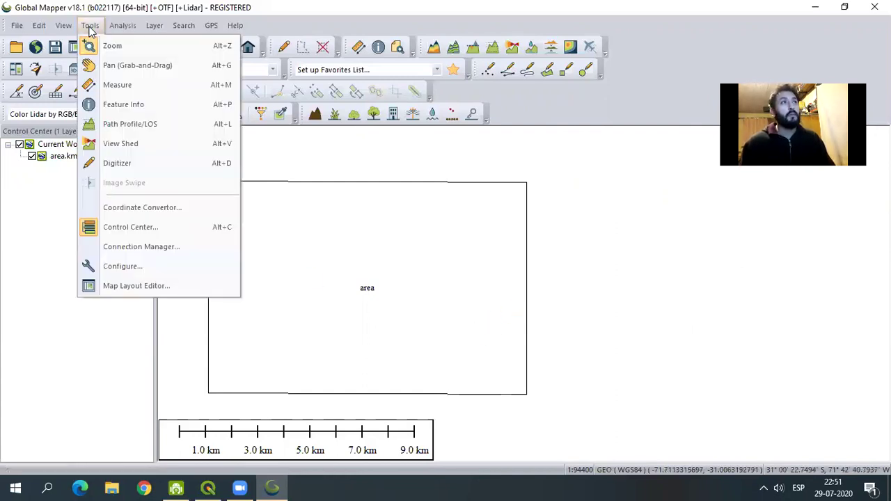
pyautogui.click(148, 269)
pyautogui.moveTo(369, 23); pyautogui.dragTo(214, 31)
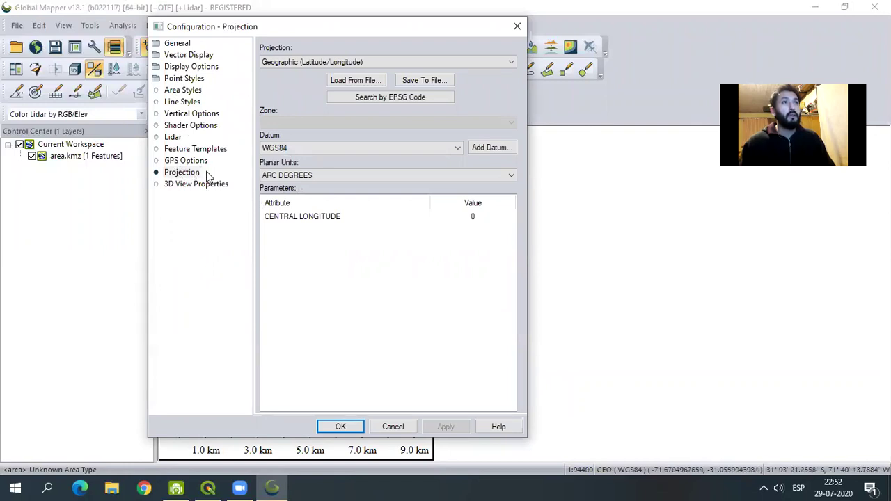
pyautogui.click(176, 175)
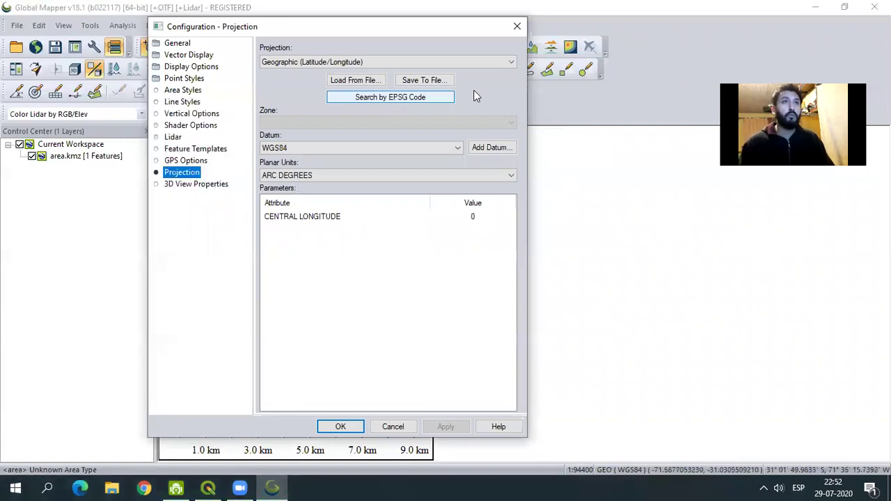
pyautogui.click(511, 62)
pyautogui.moveTo(507, 171); pyautogui.dragTo(495, 309)
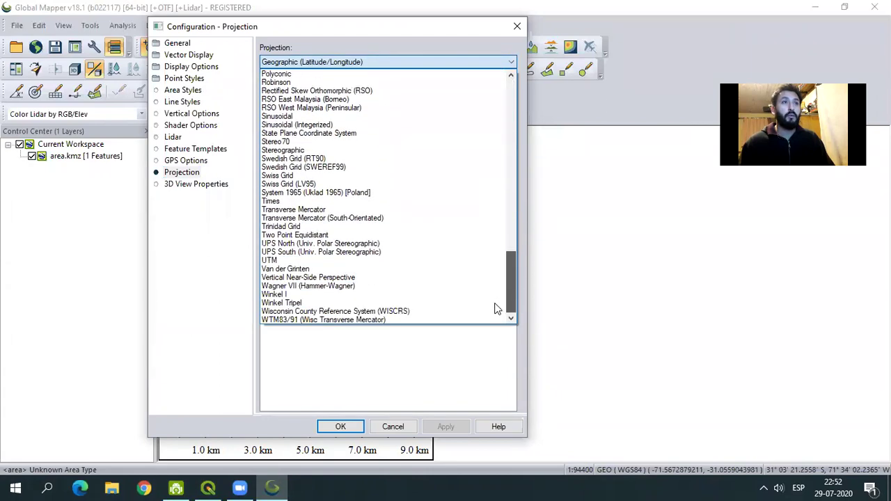
pyautogui.click(344, 41)
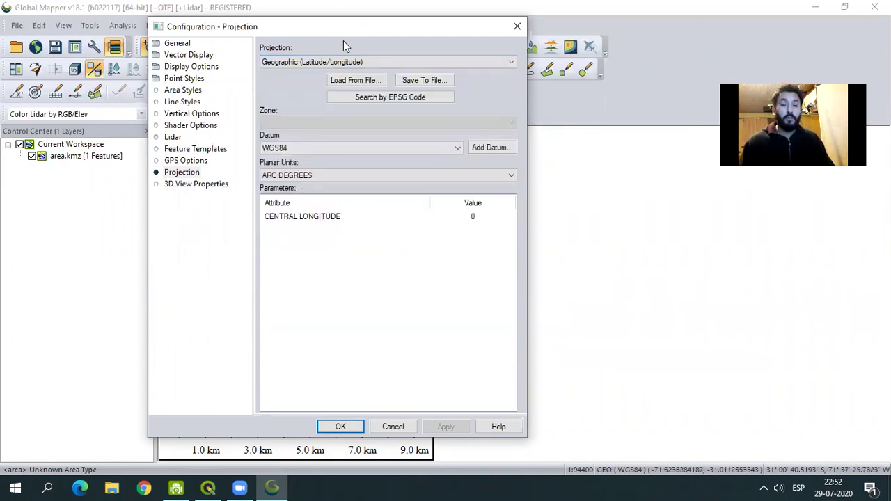
# Set the workspace projection by EPSG code 32719 and apply the configuration
pyautogui.click(384, 98)
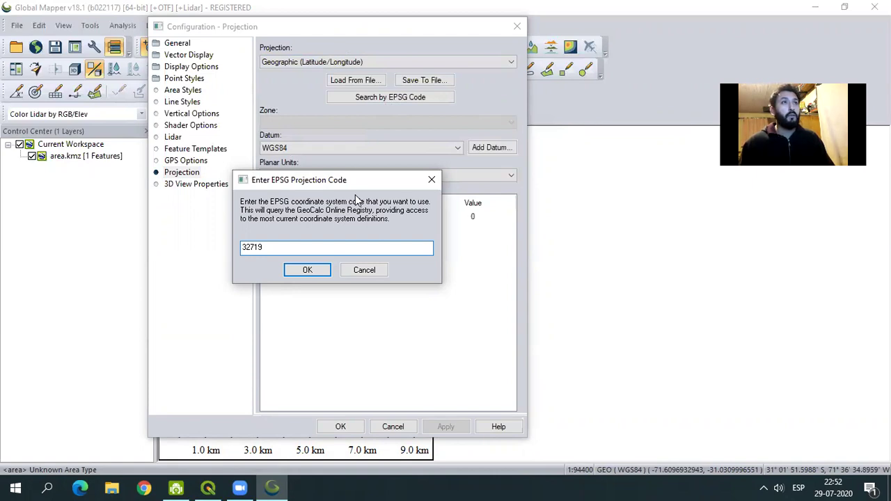
pyautogui.moveTo(350, 185); pyautogui.dragTo(177, 56)
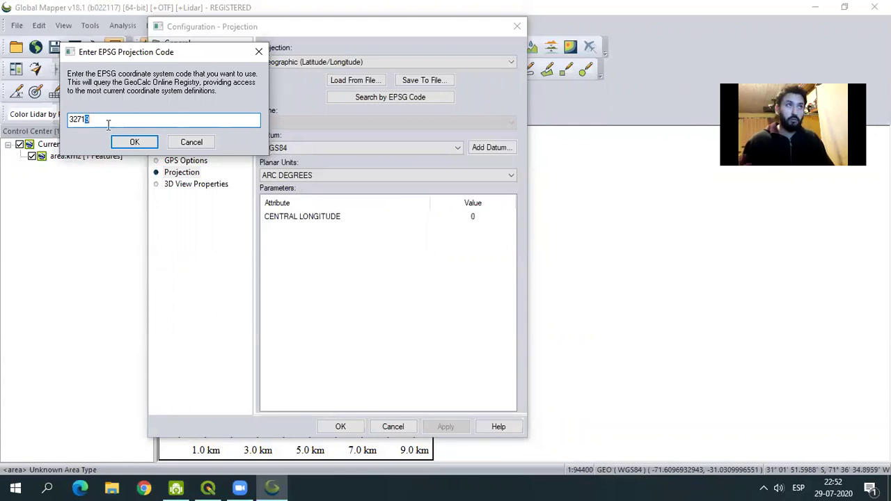
pyautogui.write('9')
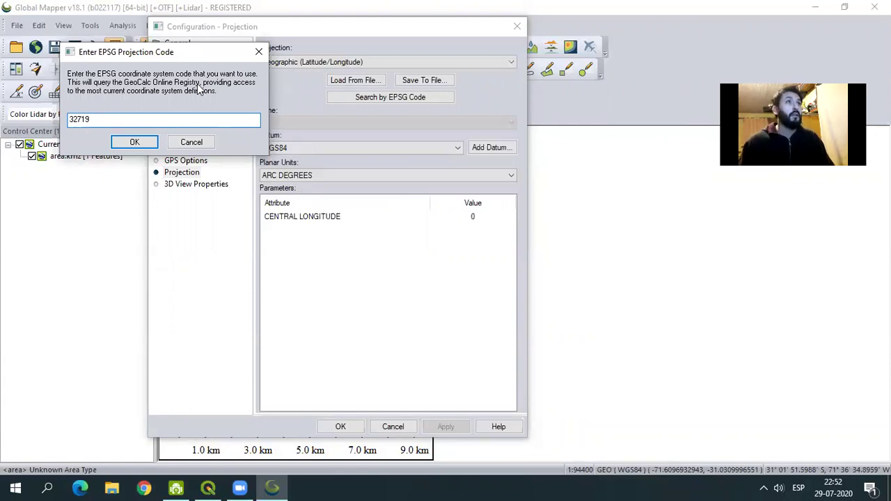
pyautogui.moveTo(192, 58); pyautogui.dragTo(182, 96)
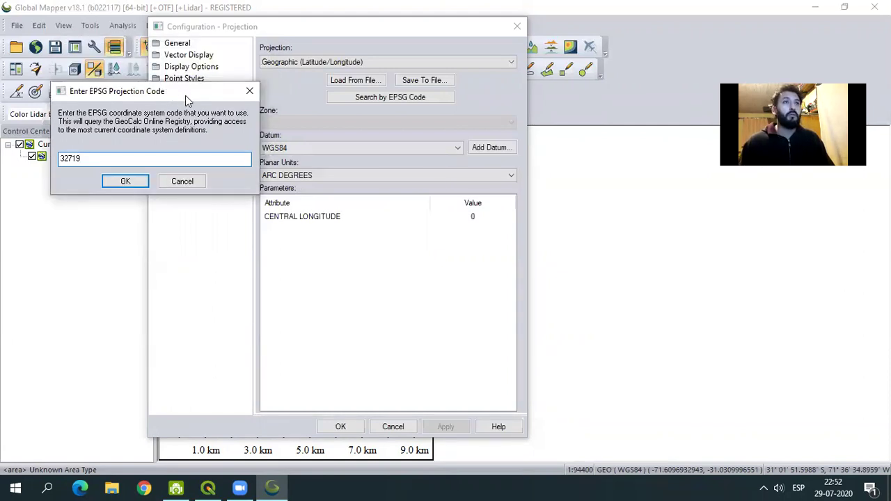
pyautogui.moveTo(185, 95); pyautogui.dragTo(389, 252)
pyautogui.click(331, 341)
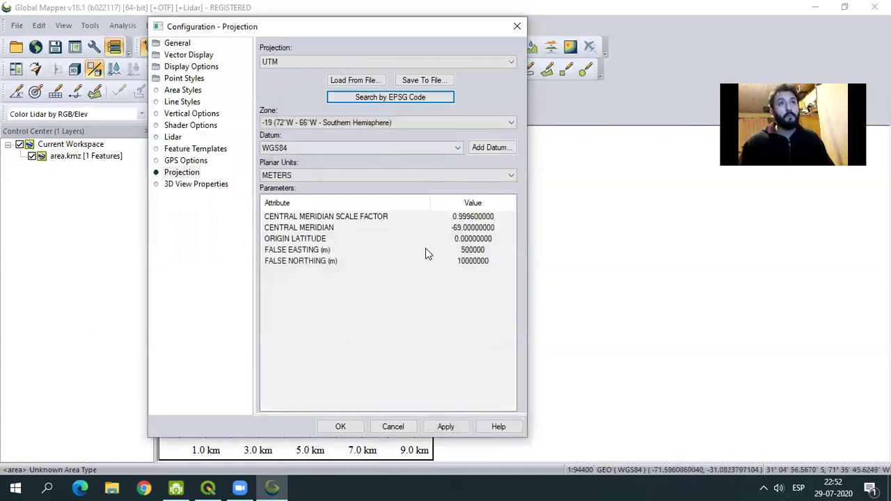
pyautogui.moveTo(345, 23); pyautogui.dragTo(377, 25)
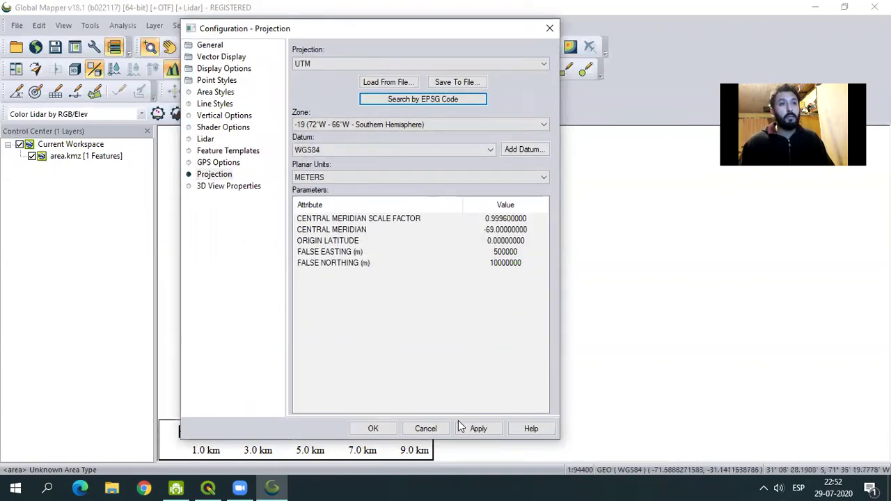
pyautogui.click(373, 429)
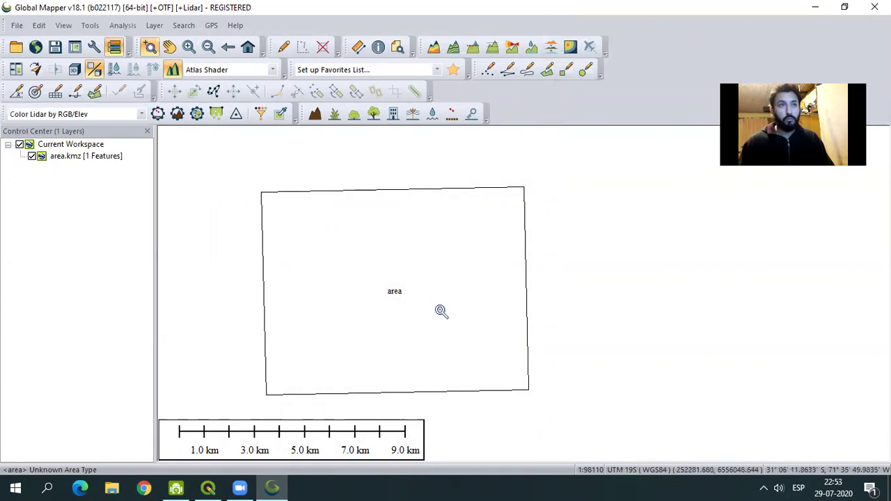
# Open the online data source list and review the popular and worldwide data sources
pyautogui.moveTo(412, 281); pyautogui.dragTo(368, 257)
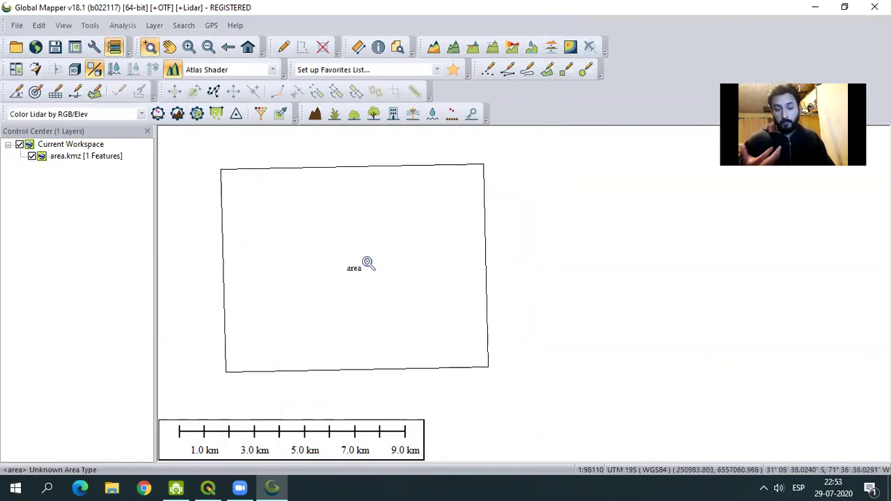
pyautogui.click(35, 53)
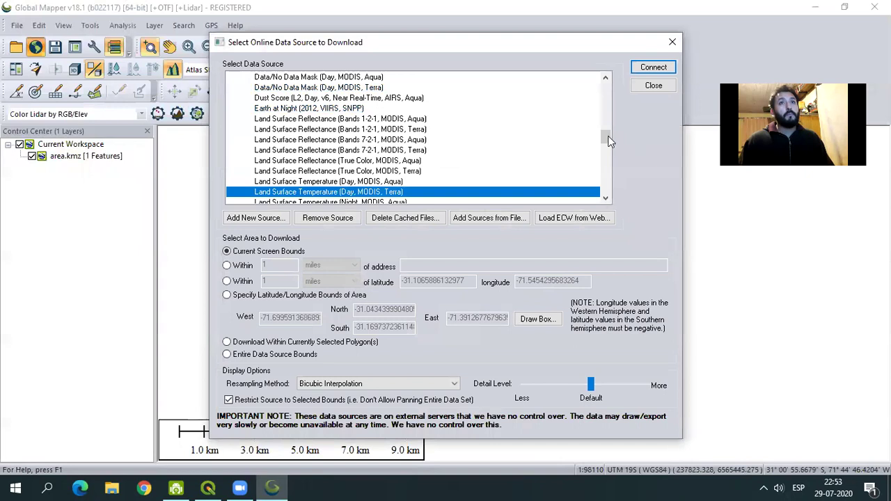
pyautogui.moveTo(609, 141); pyautogui.dragTo(608, 85)
pyautogui.click(235, 172)
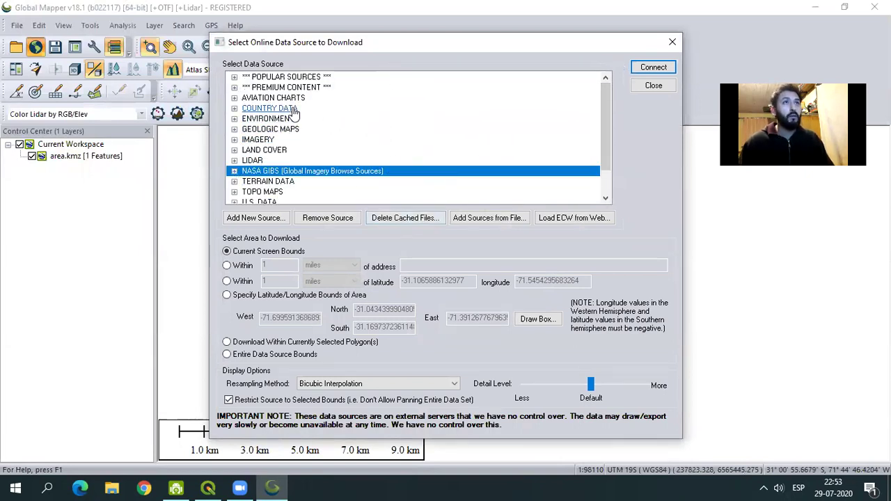
pyautogui.click(234, 77)
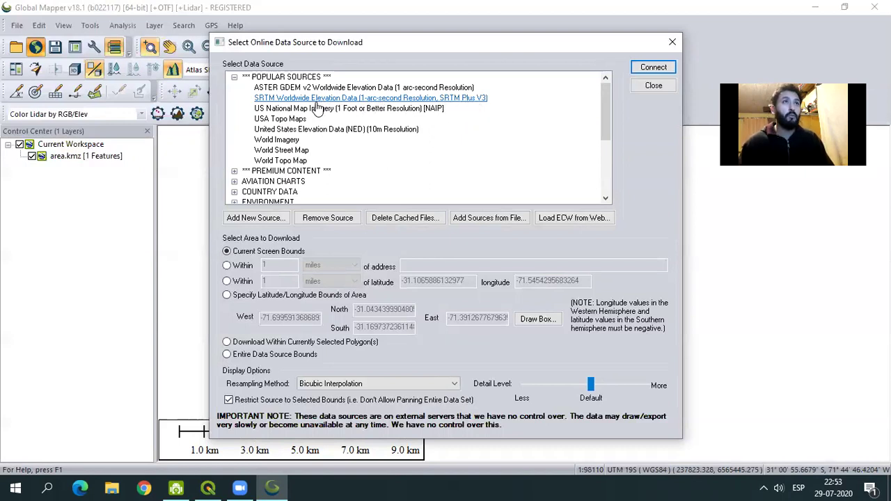
pyautogui.moveTo(606, 103); pyautogui.dragTo(611, 161)
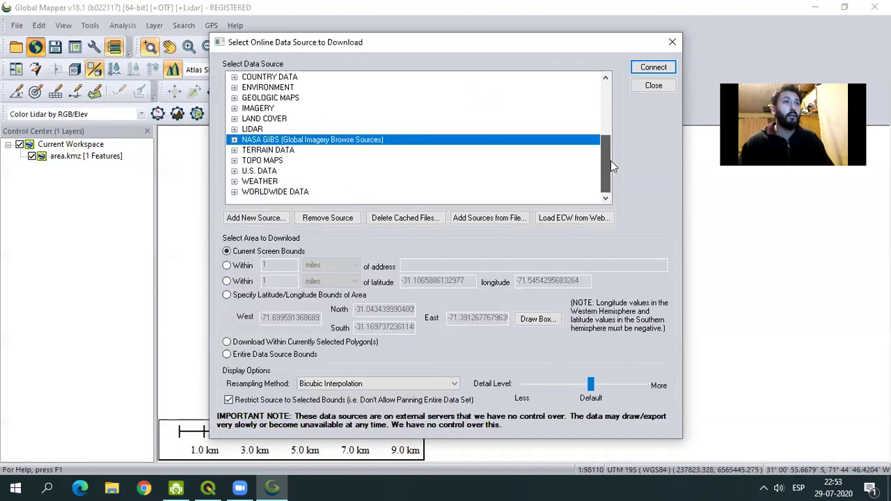
pyautogui.click(235, 192)
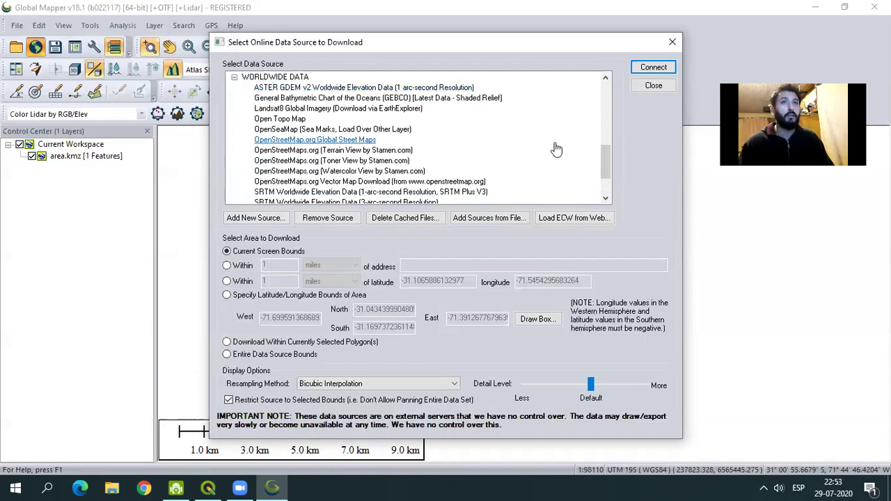
pyautogui.moveTo(604, 153); pyautogui.dragTo(605, 167)
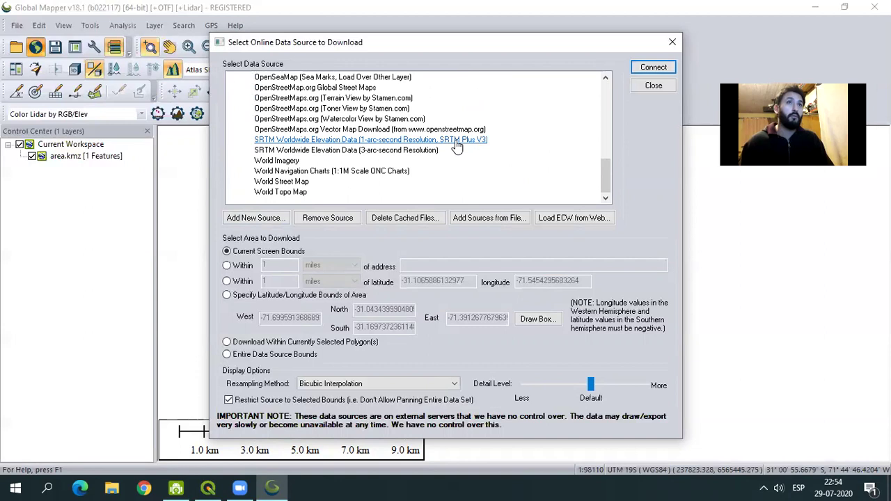
# Load the popular source SRTM Worldwide Elevation Data (1-arc-second Resolution, SRTM Plus V3) for the current screen bounds
pyautogui.moveTo(606, 179); pyautogui.dragTo(608, 146)
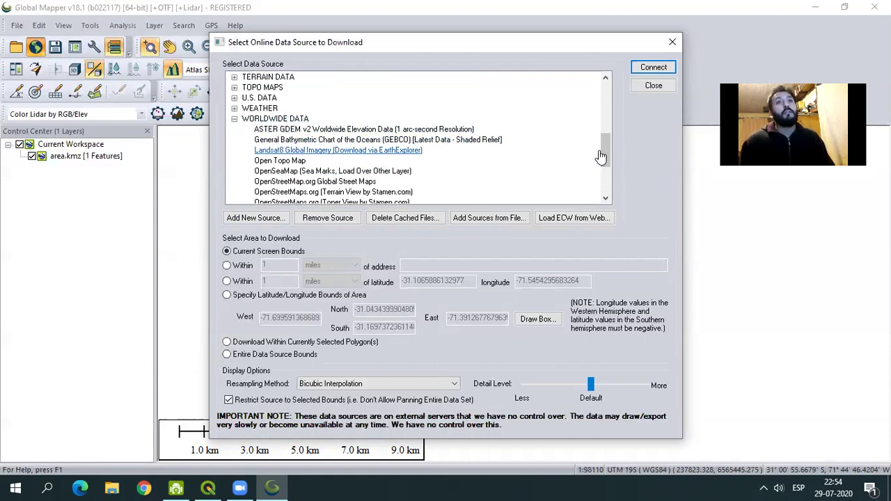
pyautogui.moveTo(606, 150); pyautogui.dragTo(606, 98)
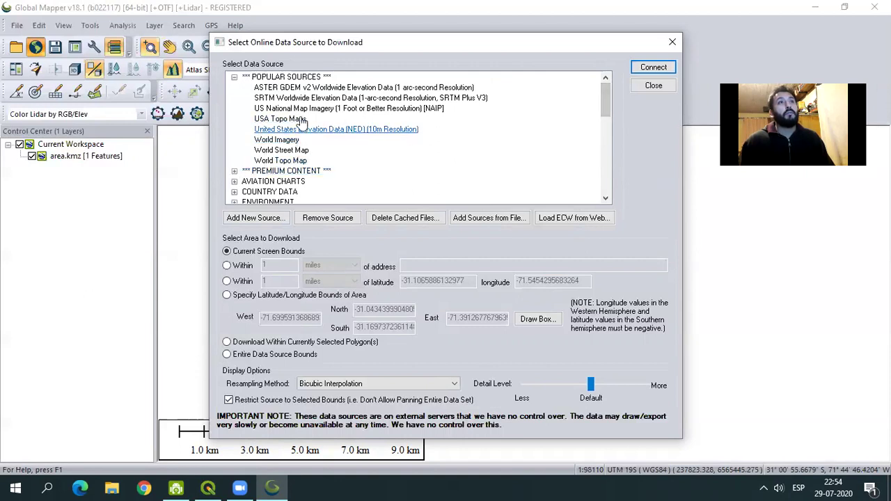
pyautogui.click(344, 98)
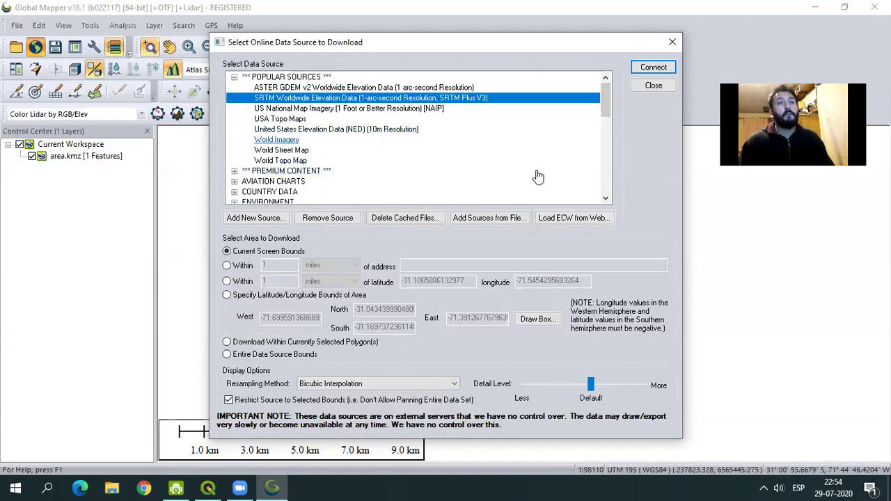
pyautogui.click(653, 69)
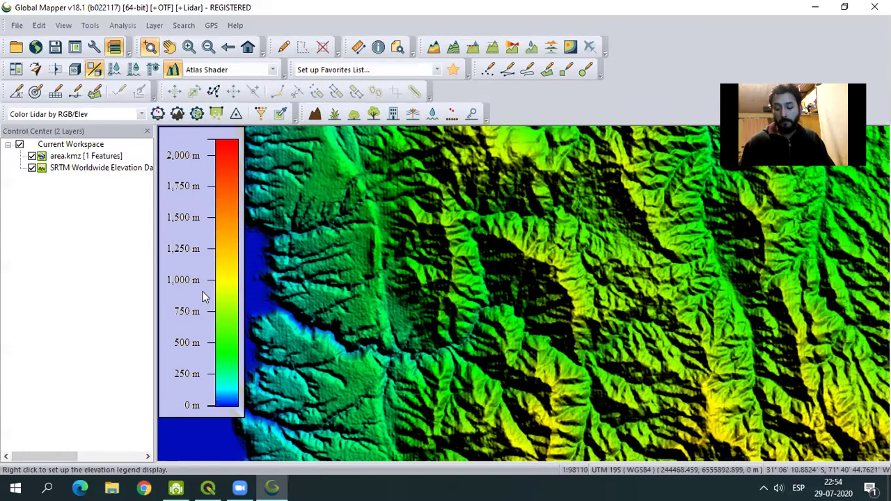
# Reorder the layers so that area.kmz comes below the SRTM elevation layer and its outline draws over the terrain
pyautogui.click(82, 157)
pyautogui.press('Left')
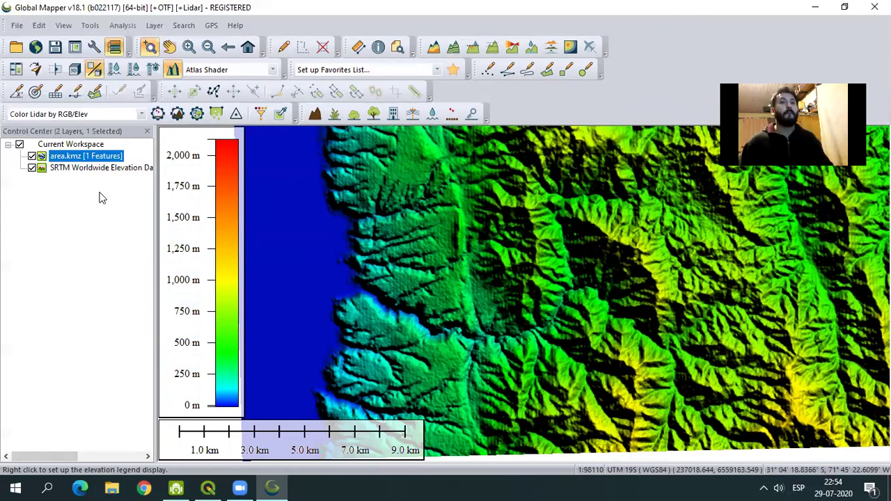
pyautogui.moveTo(75, 157); pyautogui.dragTo(76, 232)
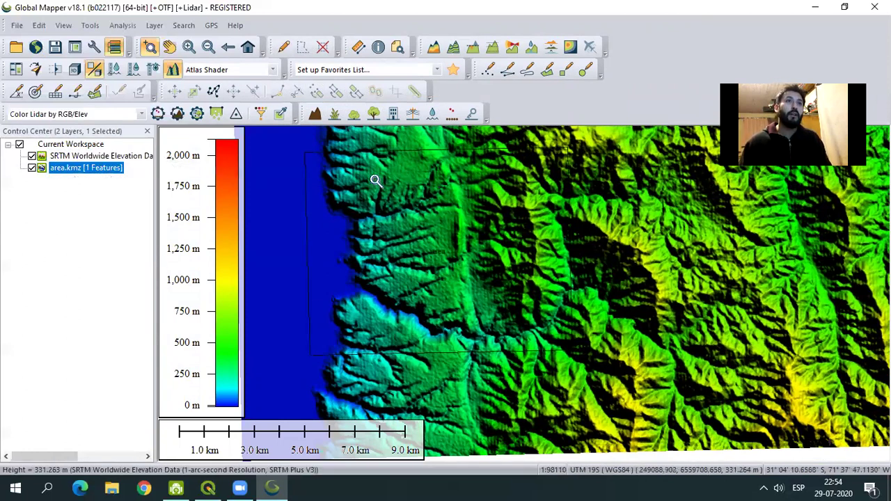
# Examine the area polygon's outline against the extent and relief of the SRTM elevation data
pyautogui.scroll(-3, 410, 310)
pyautogui.moveTo(482, 261)
pyautogui.mouseDown()
pyautogui.moveTo(436, 265)
pyautogui.moveTo(478, 277)
pyautogui.mouseUp()
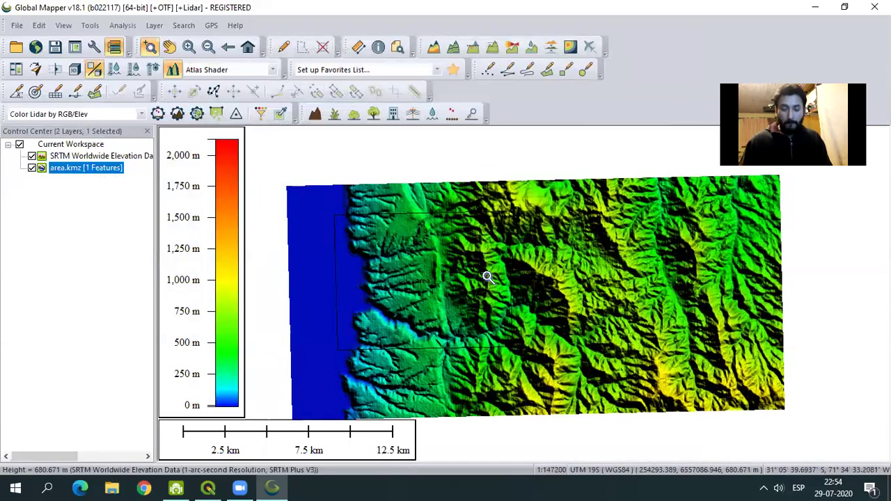
pyautogui.scroll(1, 494, 263)
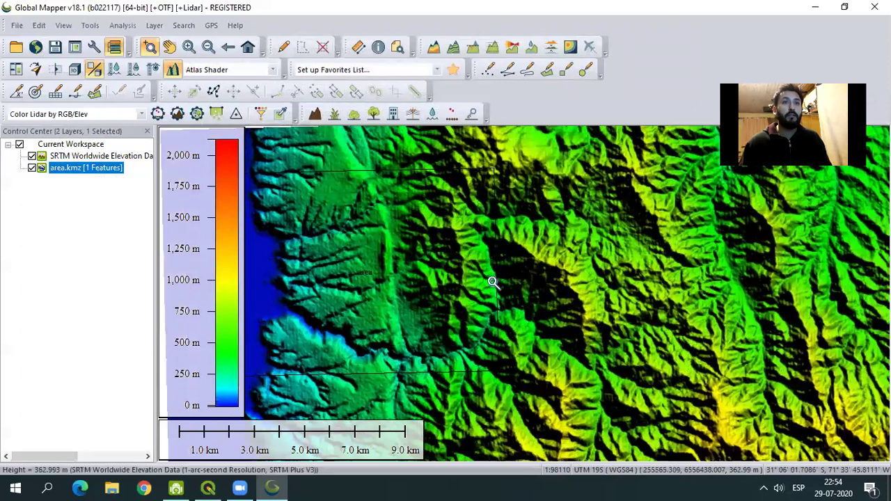
pyautogui.moveTo(504, 286); pyautogui.dragTo(529, 301)
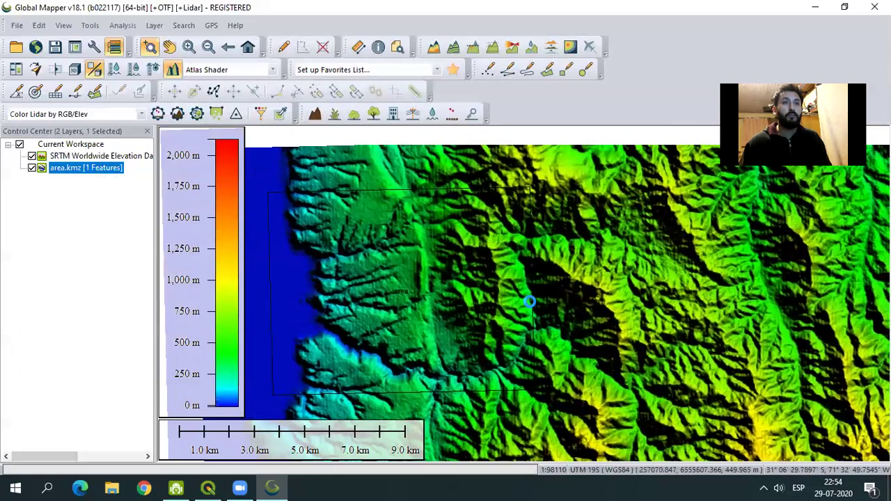
pyautogui.scroll(-2, 530, 304)
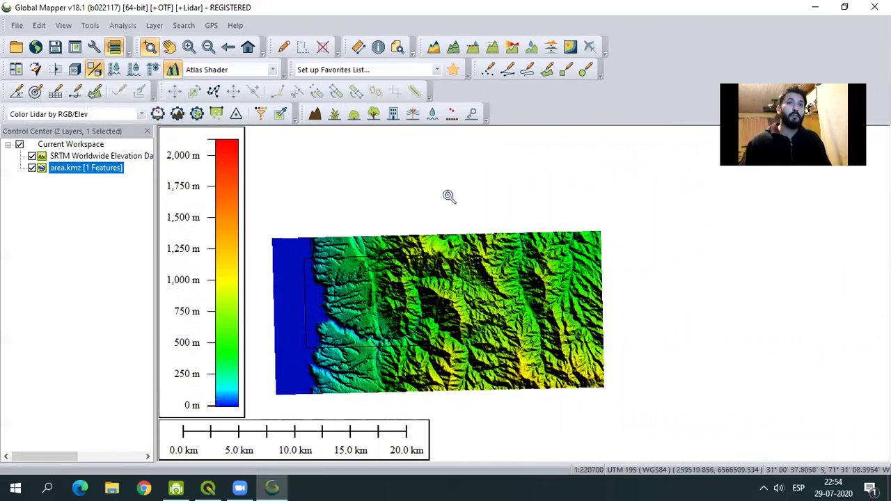
pyautogui.scroll(2, 355, 406)
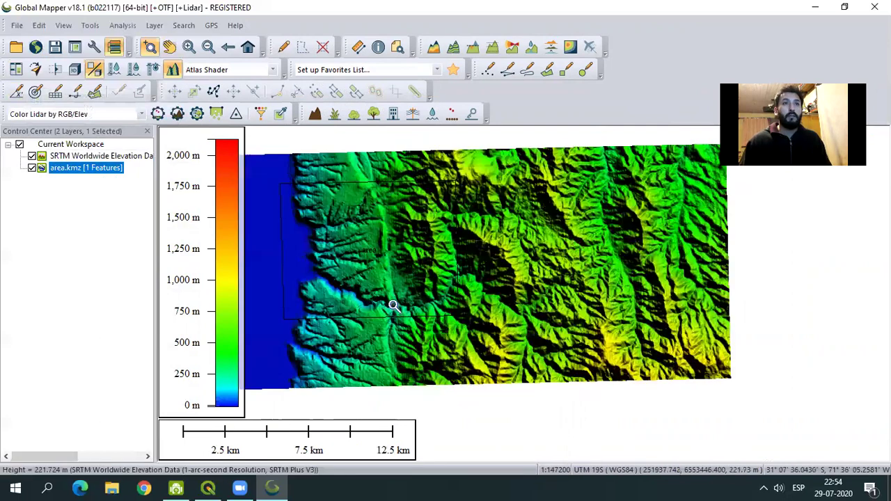
pyautogui.moveTo(462, 324); pyautogui.dragTo(456, 320)
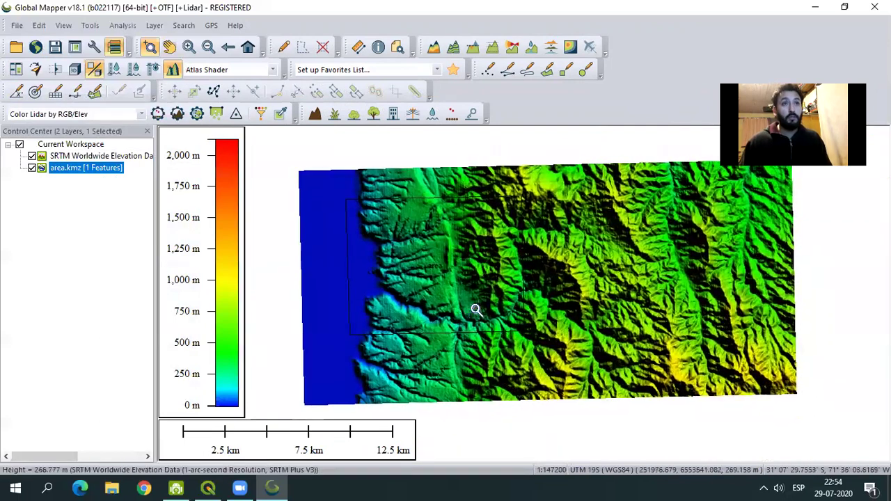
pyautogui.scroll(2, 432, 267)
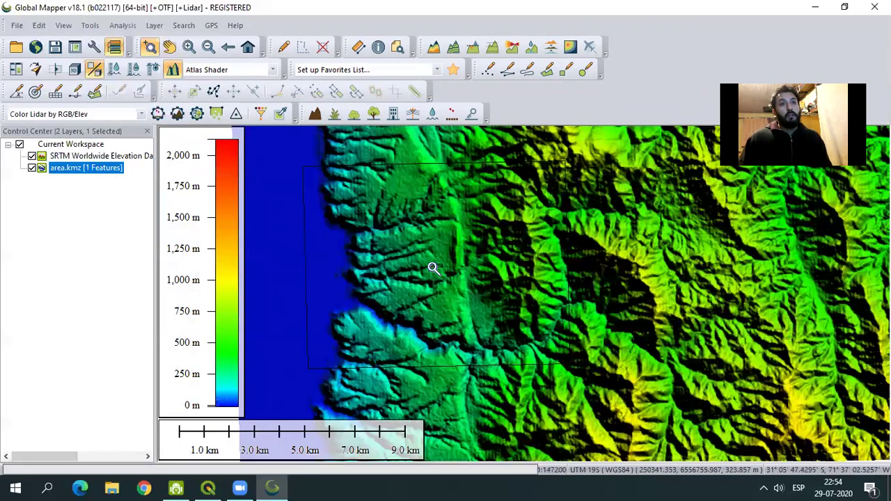
pyautogui.scroll(-2, 434, 264)
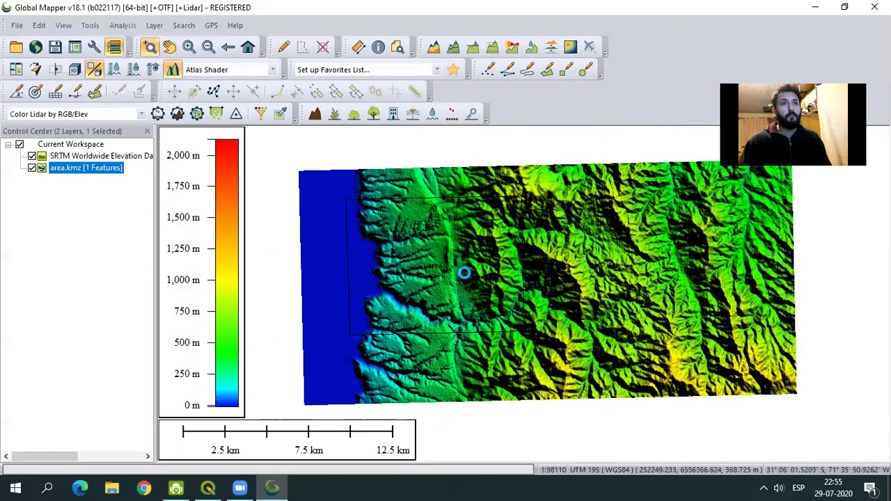
pyautogui.scroll(1, 463, 274)
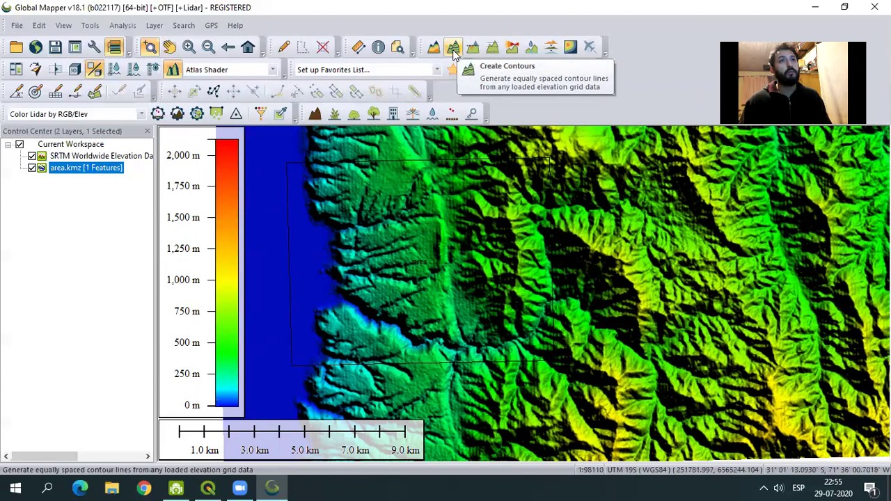
# Start generating contours from the terrain grid and set the contour interval to 20 meters
pyautogui.click(122, 25)
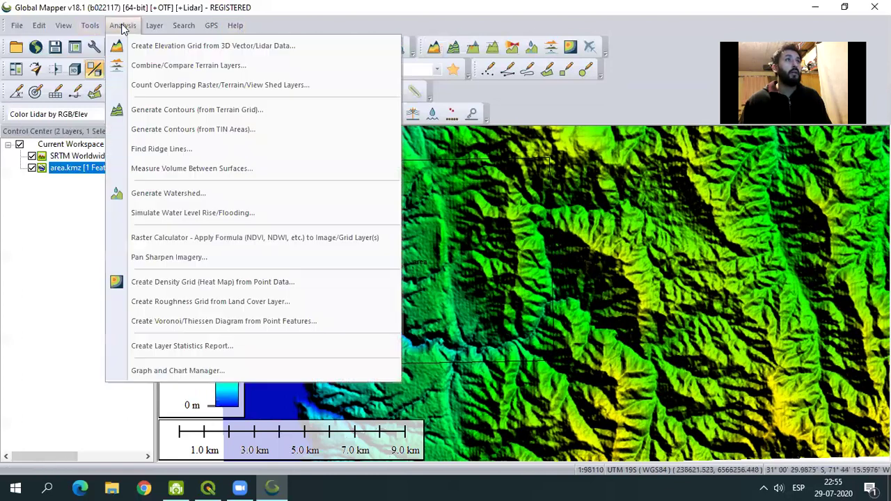
pyautogui.click(169, 113)
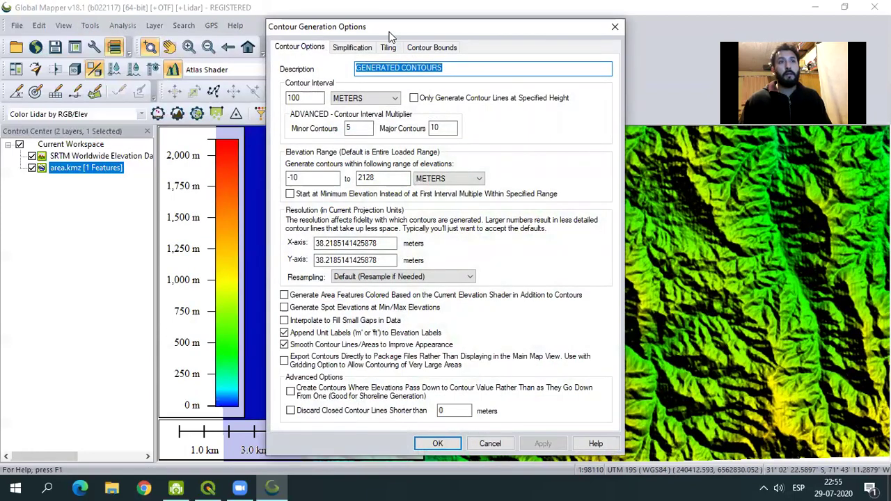
pyautogui.moveTo(391, 35); pyautogui.dragTo(327, 301)
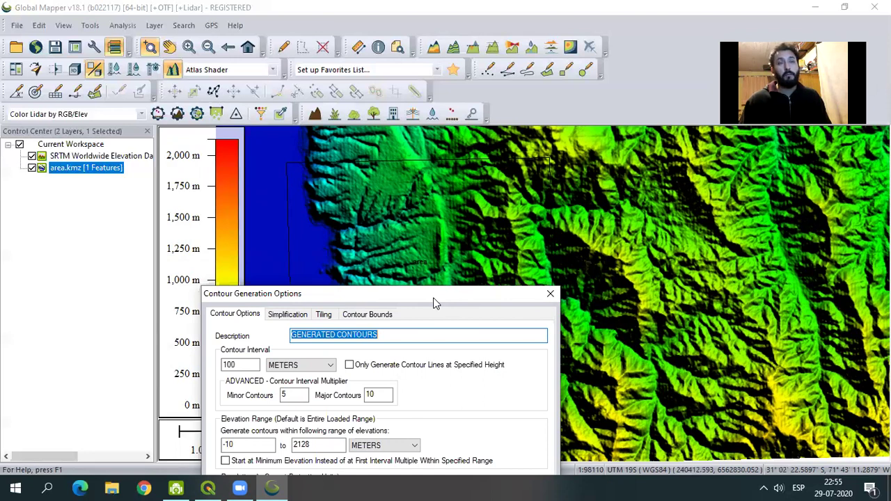
pyautogui.moveTo(433, 302); pyautogui.dragTo(398, 45)
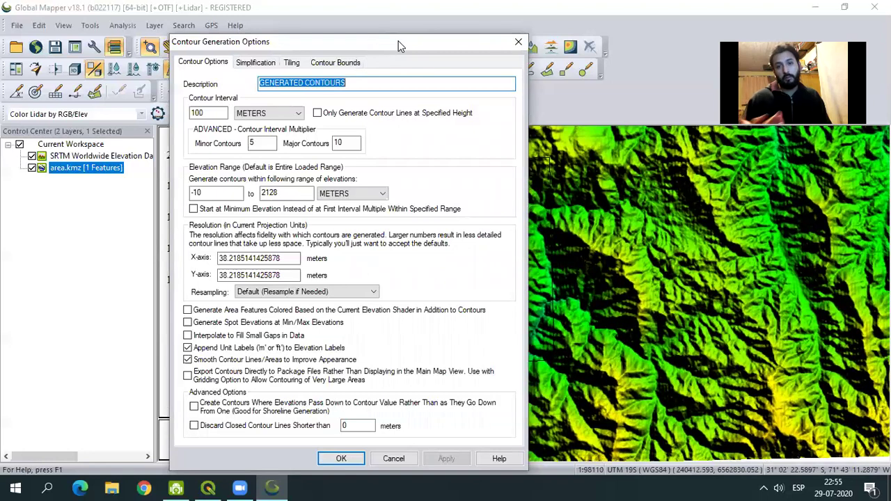
pyautogui.moveTo(407, 53)
pyautogui.mouseDown()
pyautogui.moveTo(474, 279)
pyautogui.moveTo(406, 53)
pyautogui.mouseUp()
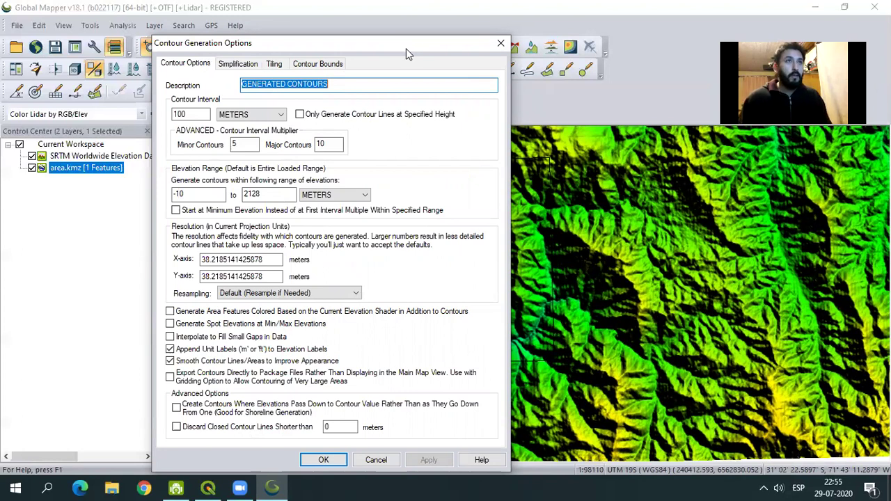
pyautogui.moveTo(416, 48); pyautogui.dragTo(416, 44)
pyautogui.doubleClick(182, 110)
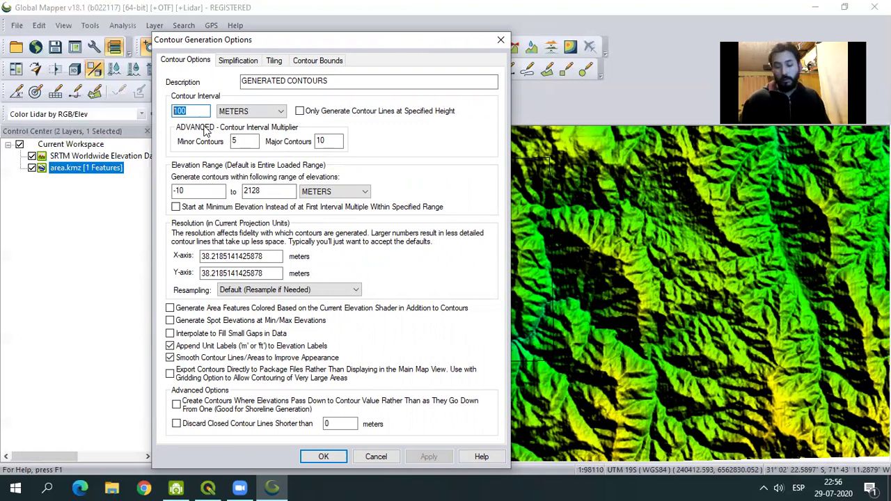
pyautogui.write('20')
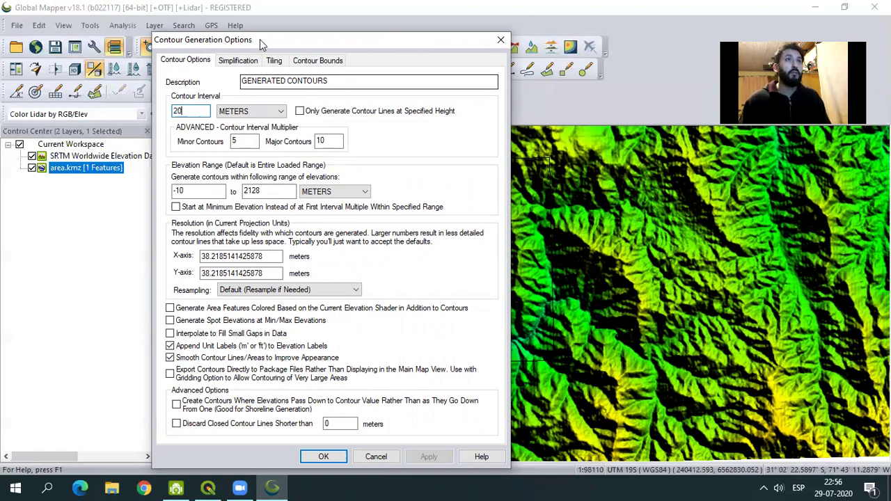
# Review the contour interval, simplification, tiling and contour bounds settings of the contour generation
pyautogui.moveTo(261, 40); pyautogui.dragTo(295, 52)
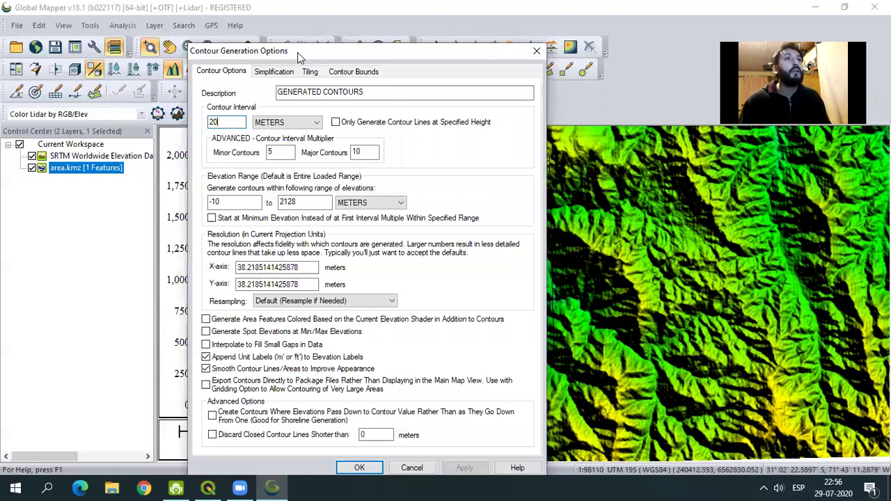
pyautogui.moveTo(300, 56); pyautogui.dragTo(316, 39)
pyautogui.doubleClick(242, 106)
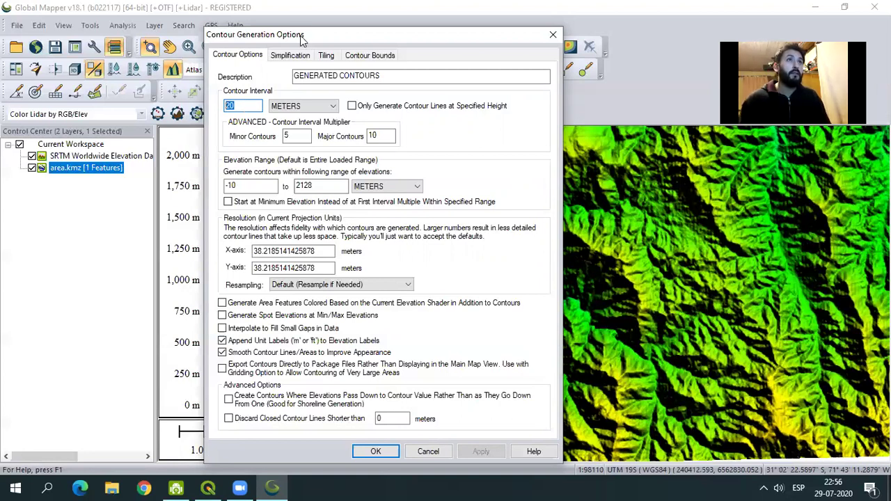
pyautogui.moveTo(302, 40); pyautogui.dragTo(185, 30)
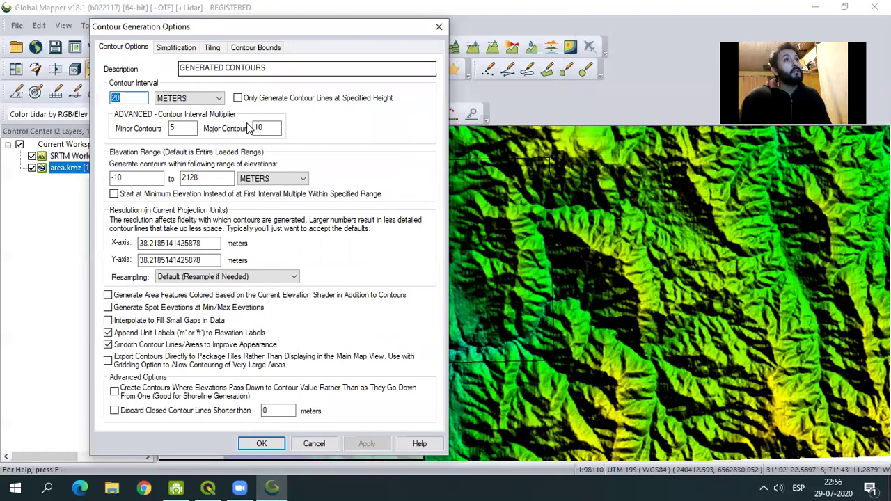
pyautogui.click(131, 99)
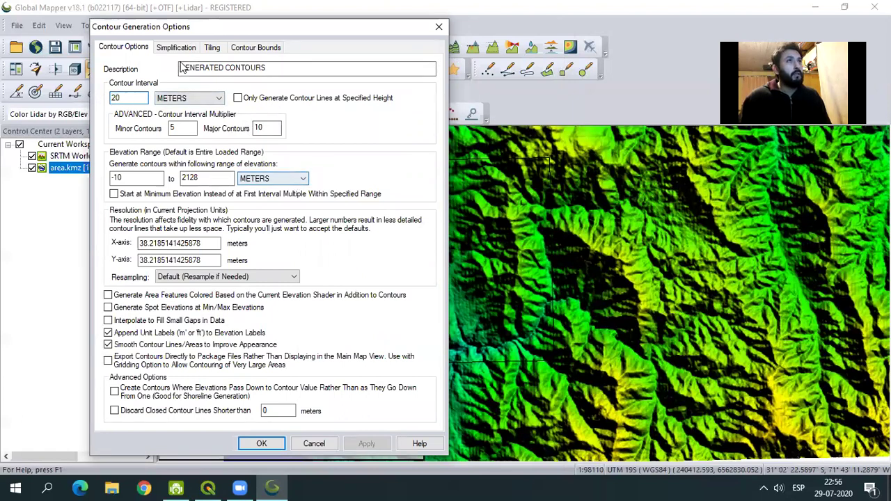
pyautogui.click(179, 49)
pyautogui.click(213, 50)
pyautogui.click(244, 50)
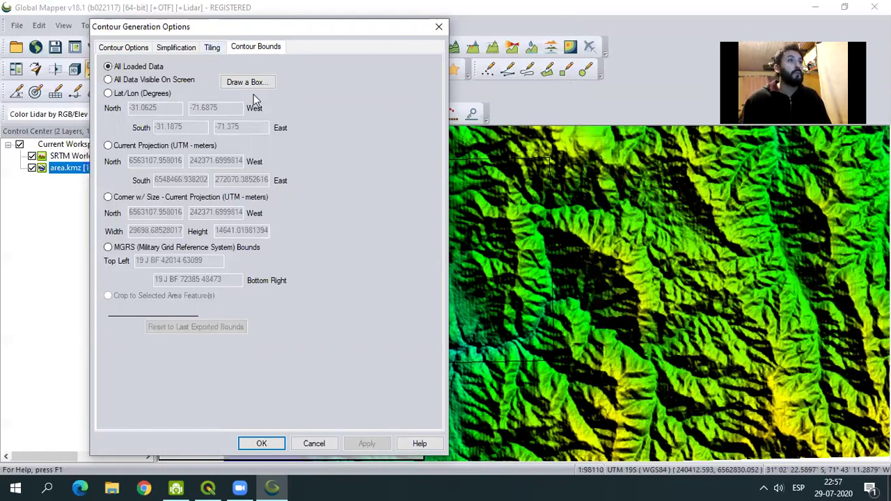
pyautogui.click(218, 51)
pyautogui.click(185, 50)
pyautogui.click(123, 48)
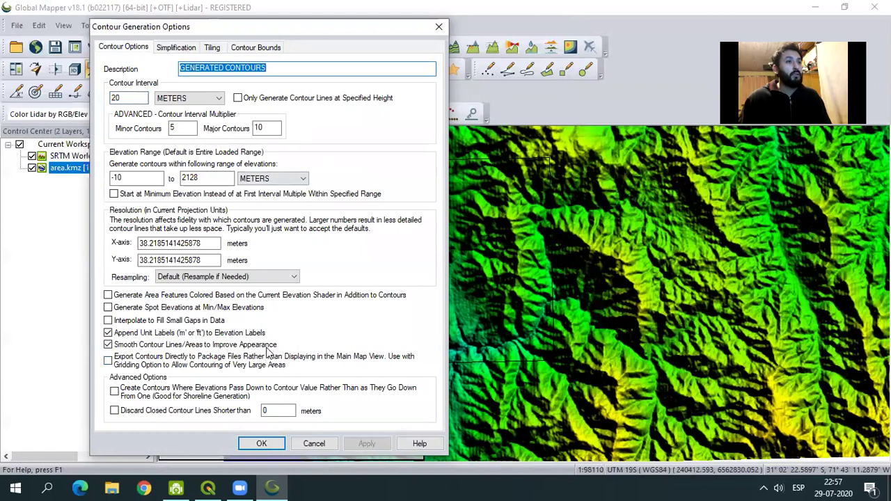
# Generate the contours with the current settings and hide the SRTM elevation and area.kmz layers
pyautogui.click(261, 443)
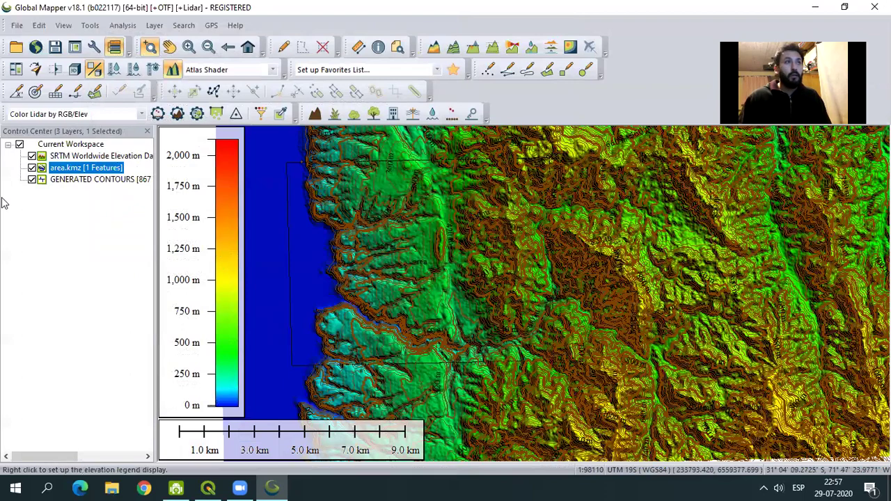
pyautogui.click(31, 156)
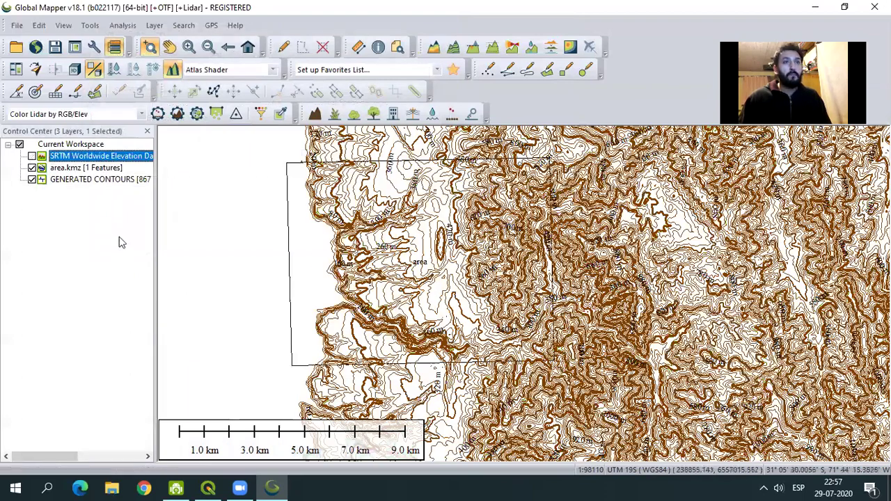
pyautogui.click(31, 168)
# Examine the generated contour lines and their elevation labels from the inland valleys to the coastline
pyautogui.scroll(1, 597, 279)
pyautogui.scroll(-2, 598, 278)
pyautogui.scroll(3, 597, 279)
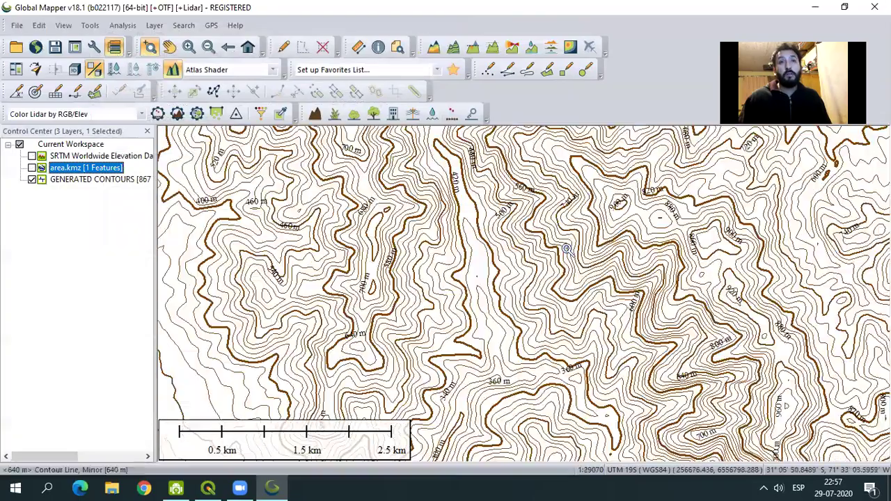
pyautogui.scroll(2, 618, 245)
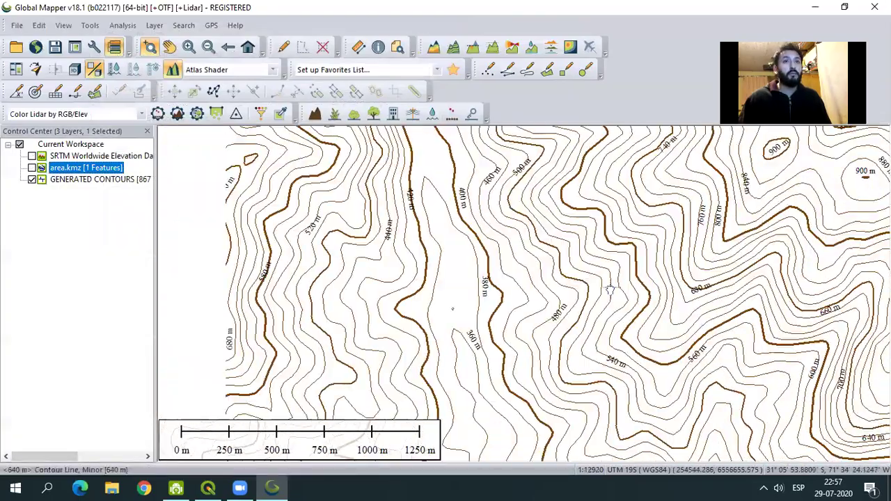
pyautogui.press('Left')
pyautogui.press('Left')
pyautogui.press('Left')
pyautogui.press('Left')
pyautogui.press('Left')
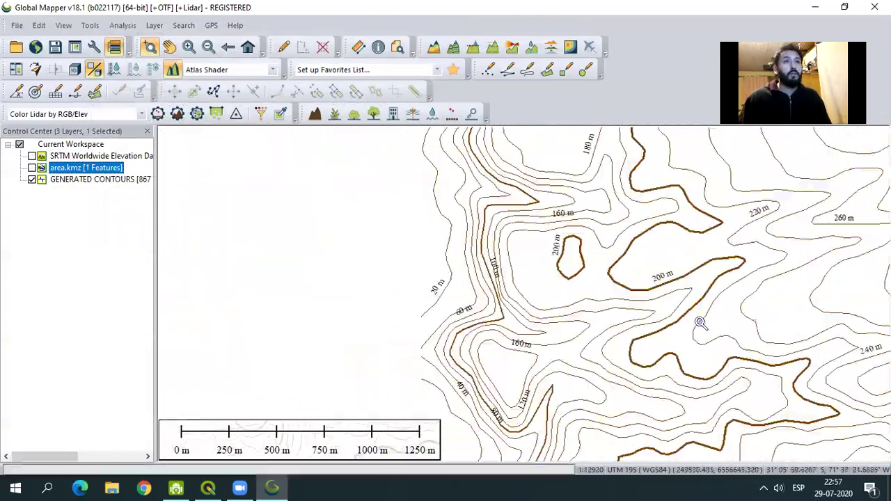
pyautogui.scroll(1, 460, 306)
pyautogui.scroll(1, 466, 287)
pyautogui.scroll(-1, 537, 297)
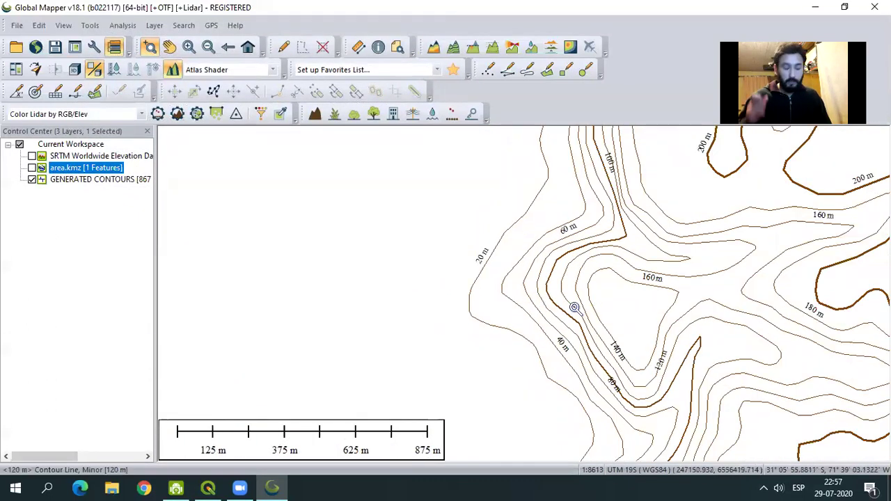
pyautogui.moveTo(600, 314); pyautogui.dragTo(502, 272)
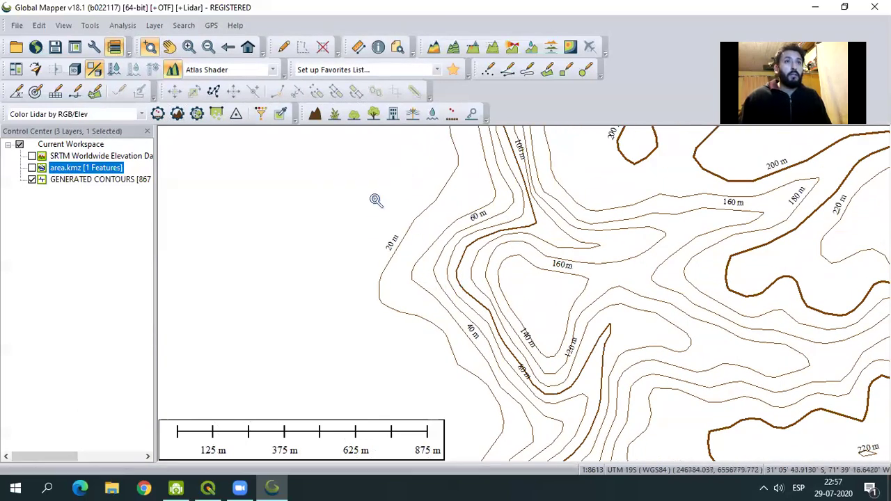
pyautogui.scroll(1, 391, 370)
pyautogui.scroll(-2, 390, 370)
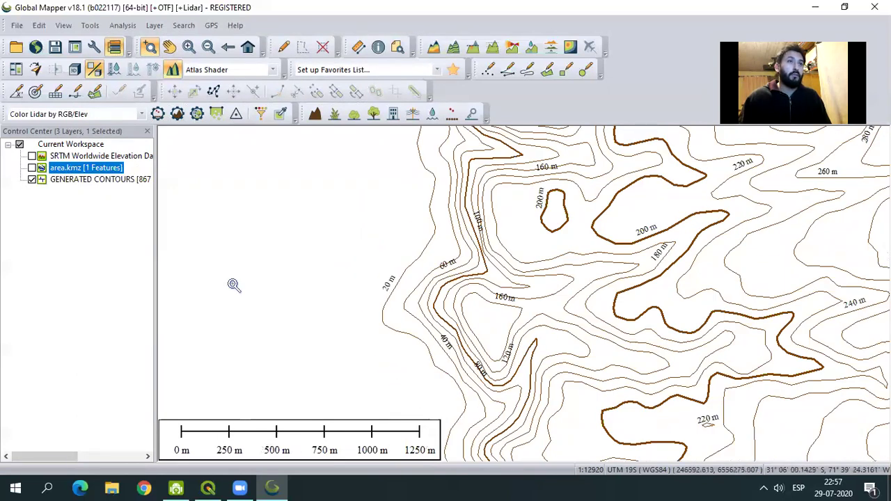
# Show the SRTM elevation layer again and compare the contours with the relief and coastline across the whole extent
pyautogui.click(31, 155)
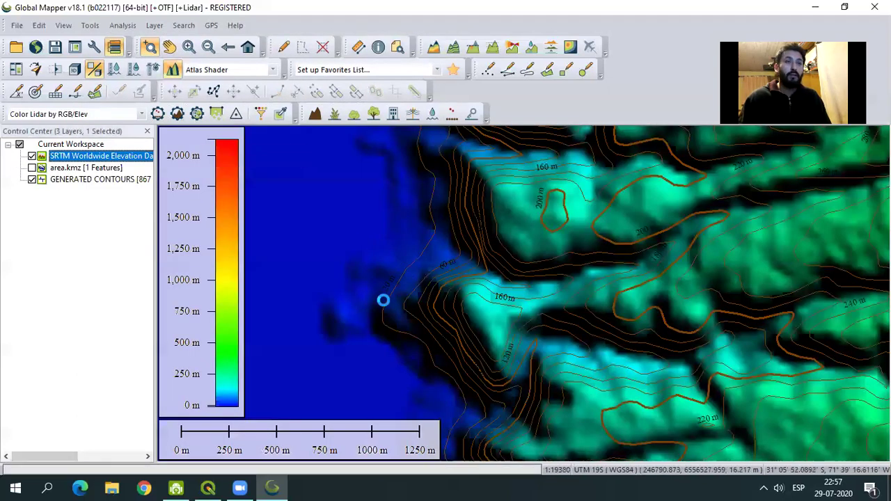
pyautogui.scroll(-2, 387, 307)
pyautogui.press('Left')
pyautogui.press('Left')
pyautogui.press('Left')
pyautogui.press('Up')
pyautogui.press('Left')
pyautogui.moveTo(519, 336); pyautogui.dragTo(408, 266)
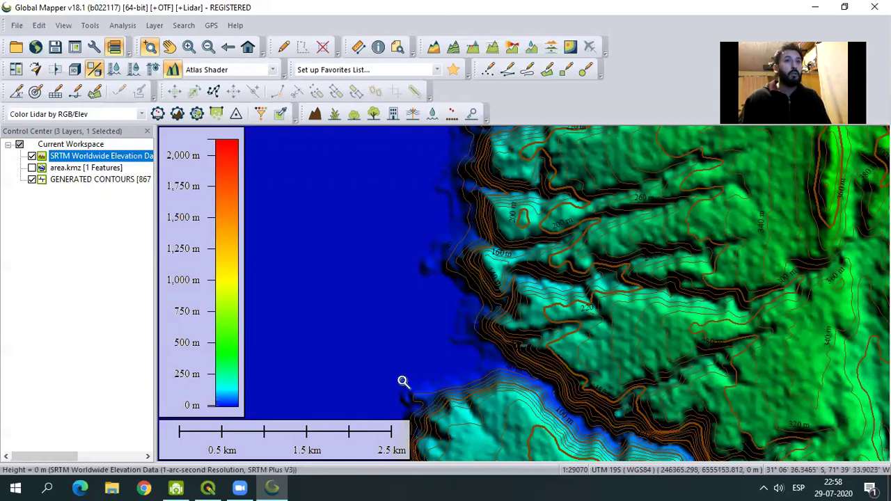
pyautogui.scroll(-2, 493, 304)
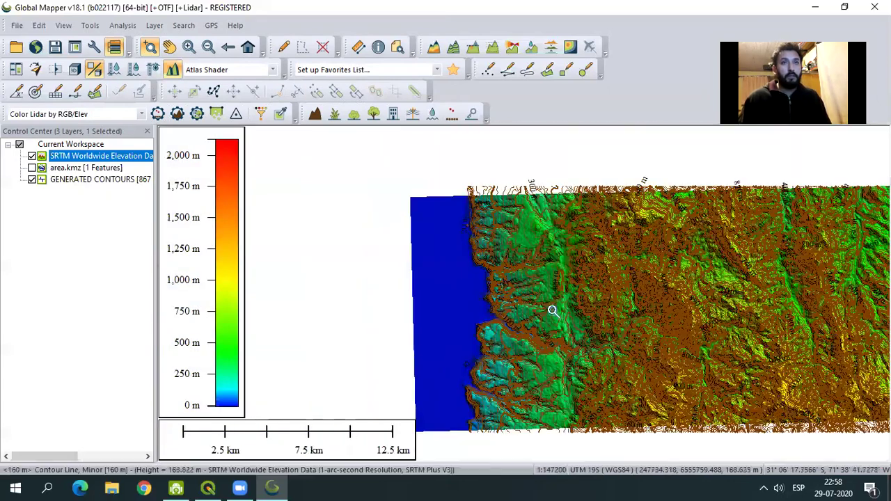
pyautogui.moveTo(567, 302); pyautogui.dragTo(486, 306)
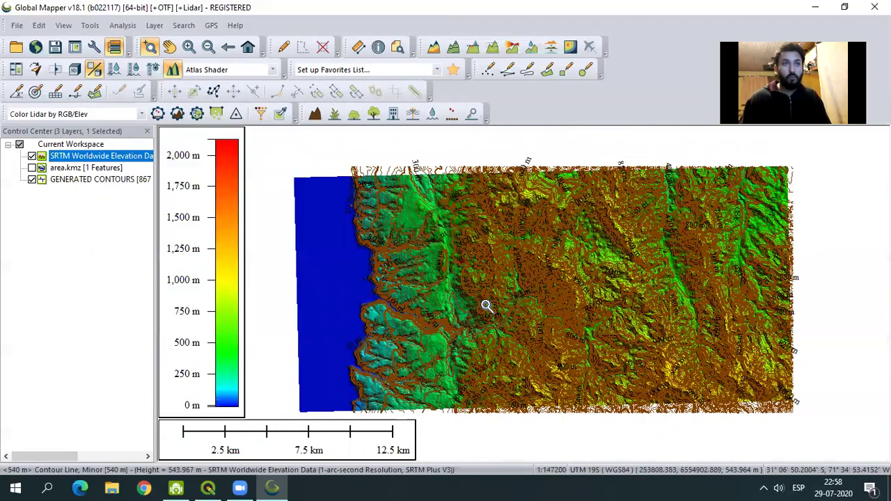
pyautogui.scroll(1, 440, 314)
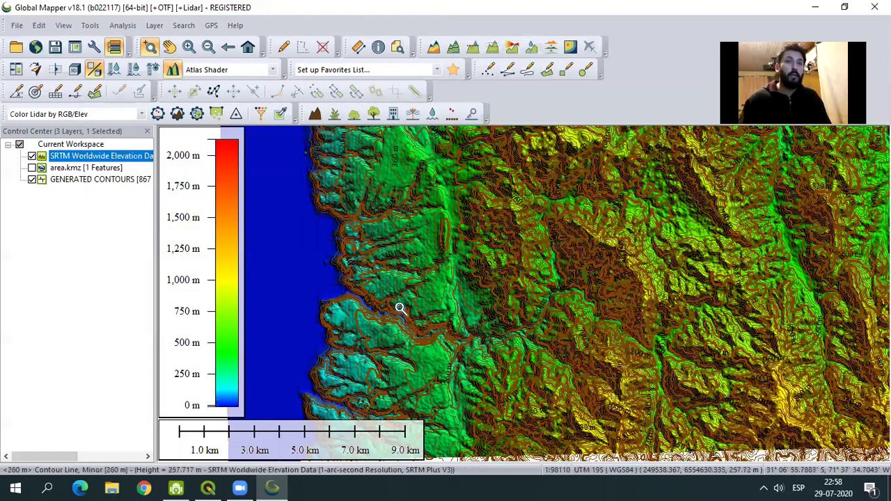
pyautogui.moveTo(368, 289); pyautogui.dragTo(422, 293)
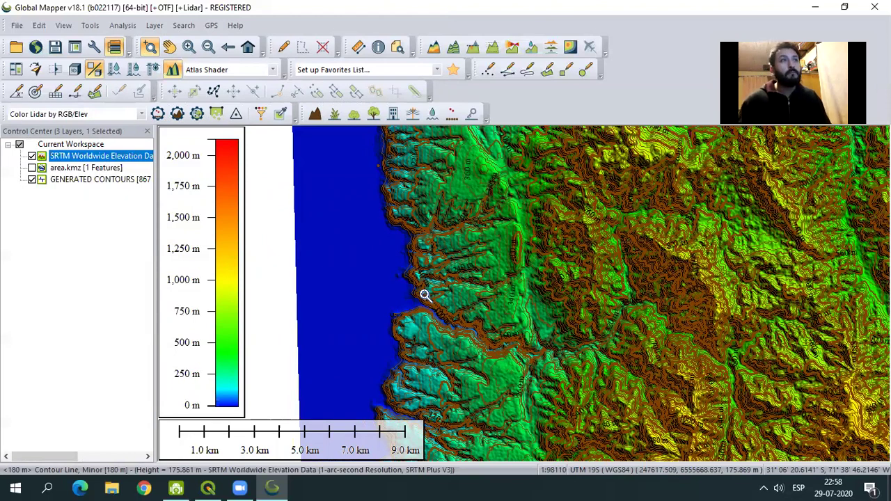
# Hide the SRTM elevation layer and view the full extent of the generated contours
pyautogui.click(31, 156)
pyautogui.scroll(1, 420, 274)
pyautogui.scroll(-2, 420, 274)
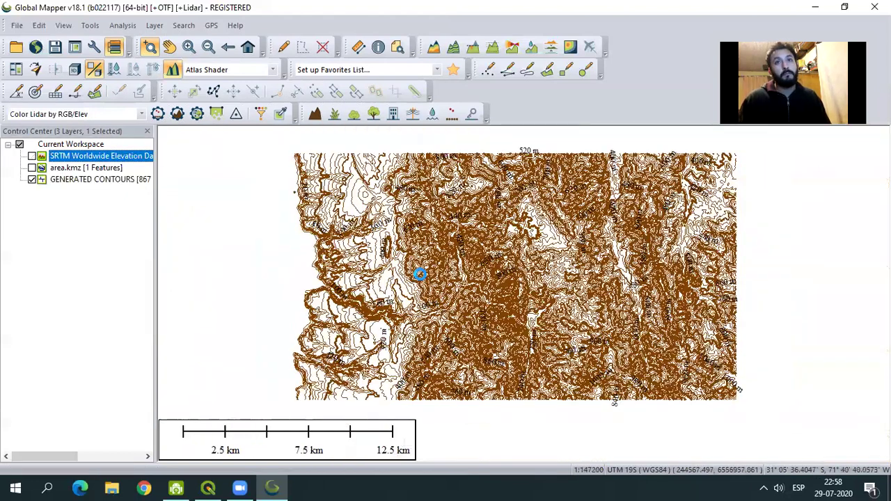
# Start exporting the generated contours layer to a new file in Shapefile format and accept the projection tip
pyautogui.rightClick(116, 184)
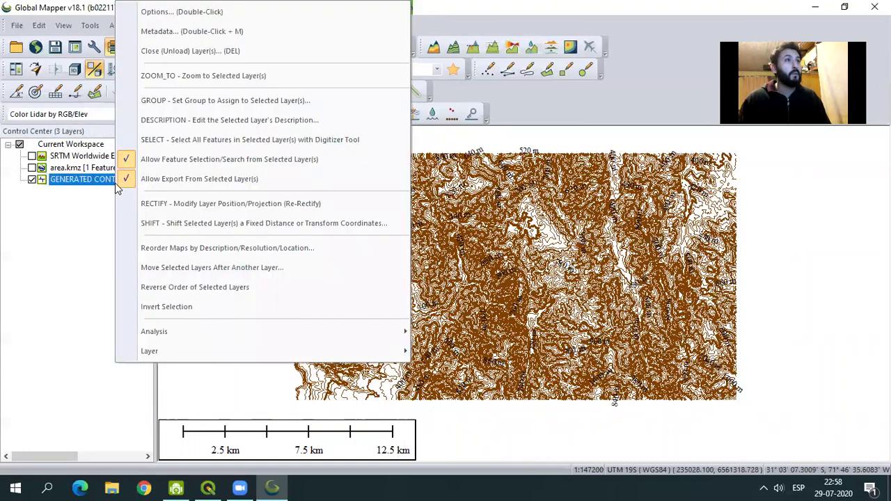
pyautogui.moveTo(177, 352)
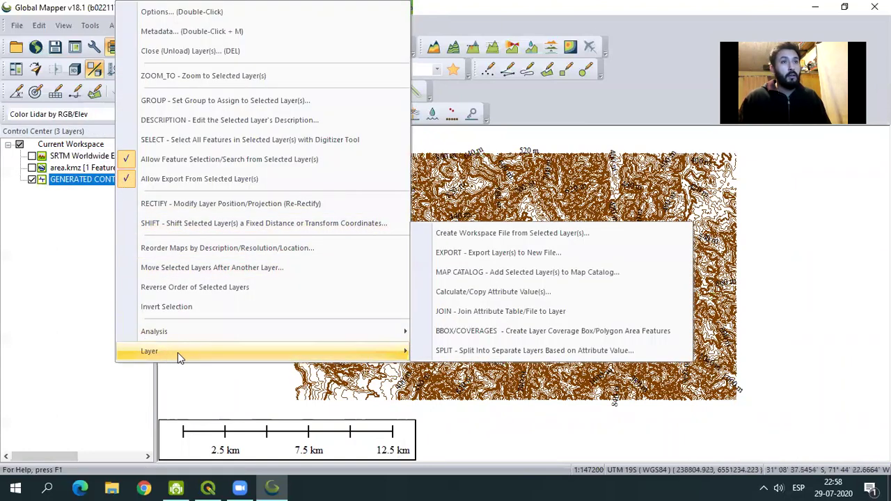
pyautogui.click(485, 256)
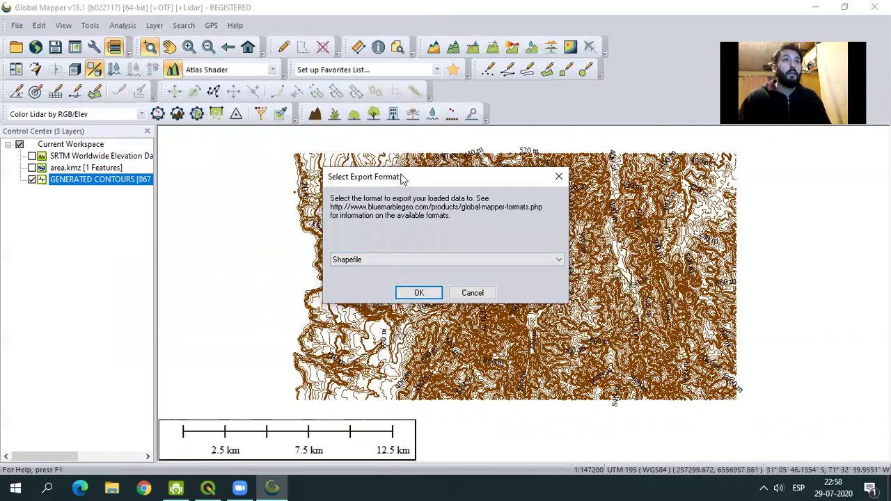
pyautogui.moveTo(402, 179); pyautogui.dragTo(244, 213)
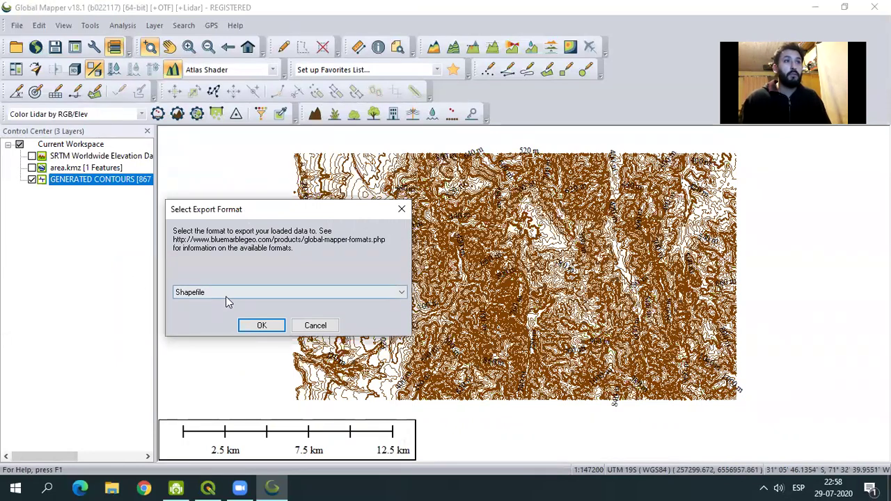
pyautogui.click(402, 293)
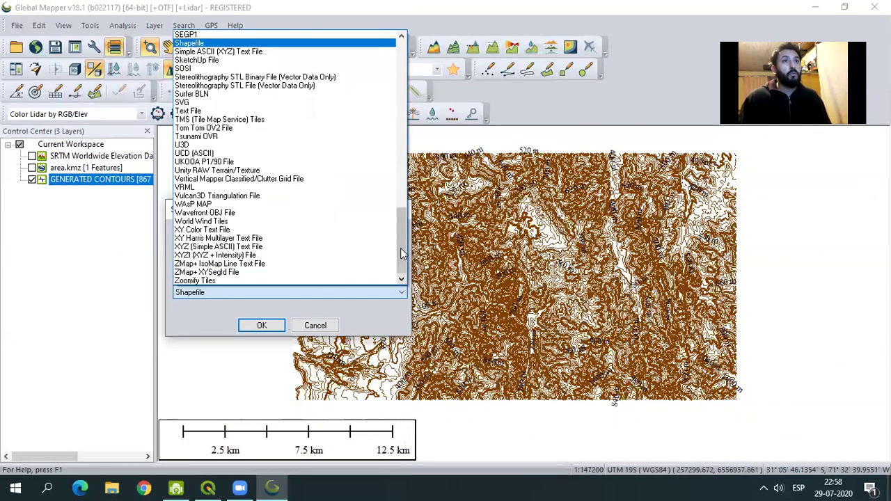
pyautogui.moveTo(400, 254); pyautogui.dragTo(400, 273)
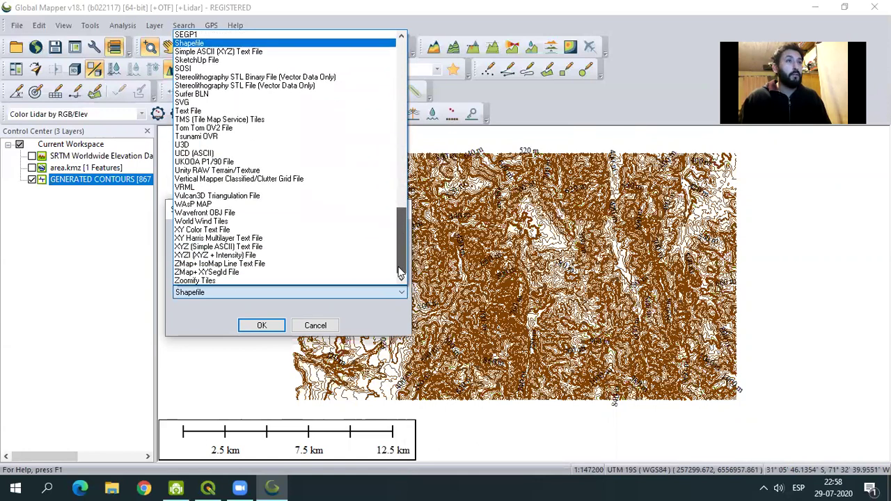
pyautogui.moveTo(401, 273); pyautogui.dragTo(393, 90)
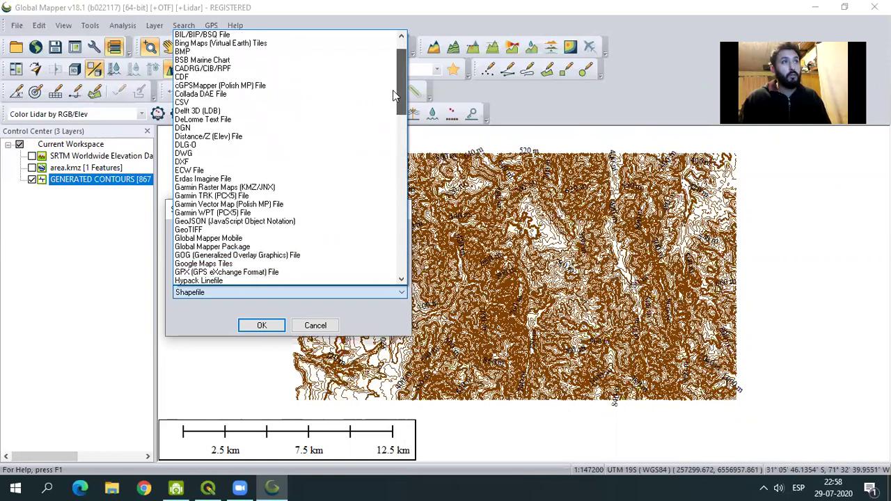
pyautogui.moveTo(398, 122); pyautogui.dragTo(391, 227)
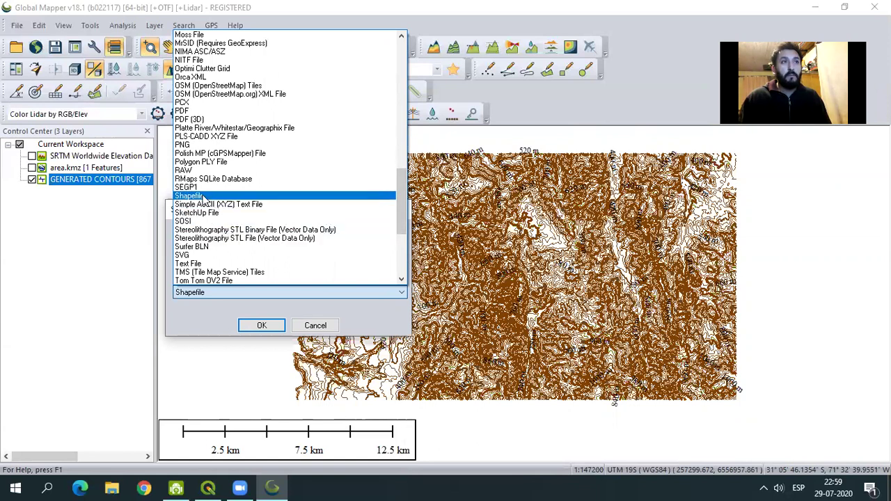
pyautogui.click(202, 197)
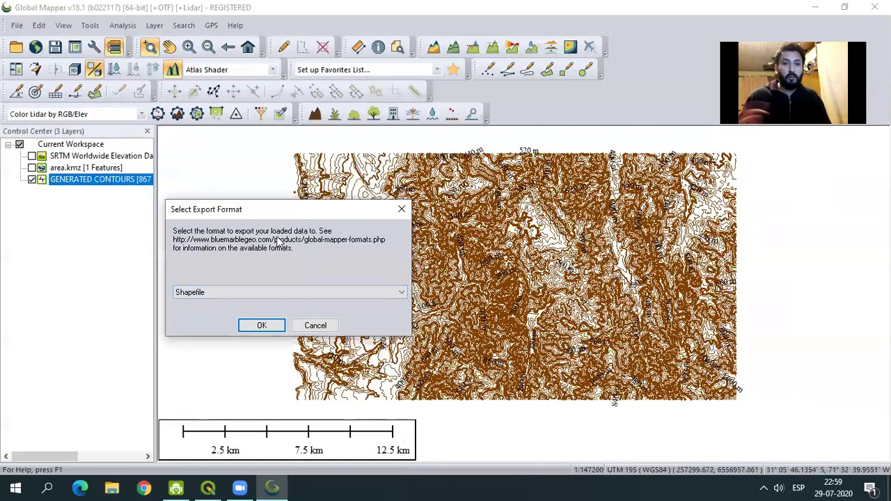
pyautogui.click(262, 326)
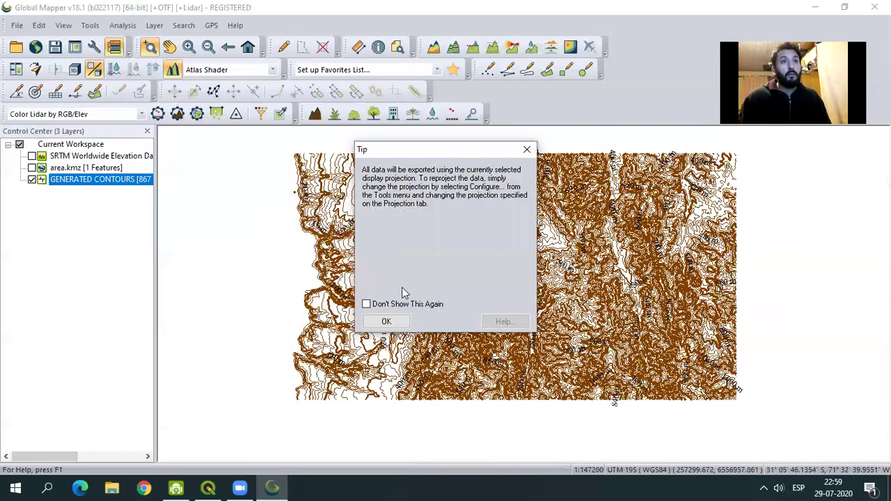
pyautogui.click(386, 321)
# Enable the export of lines and save them as curvas in the lab 9 folder on drive D
pyautogui.moveTo(492, 46); pyautogui.dragTo(360, 43)
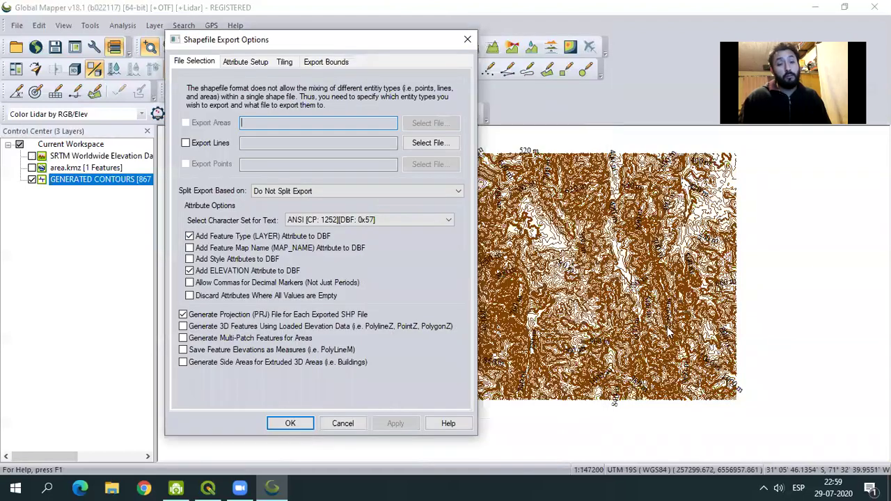
pyautogui.click(185, 142)
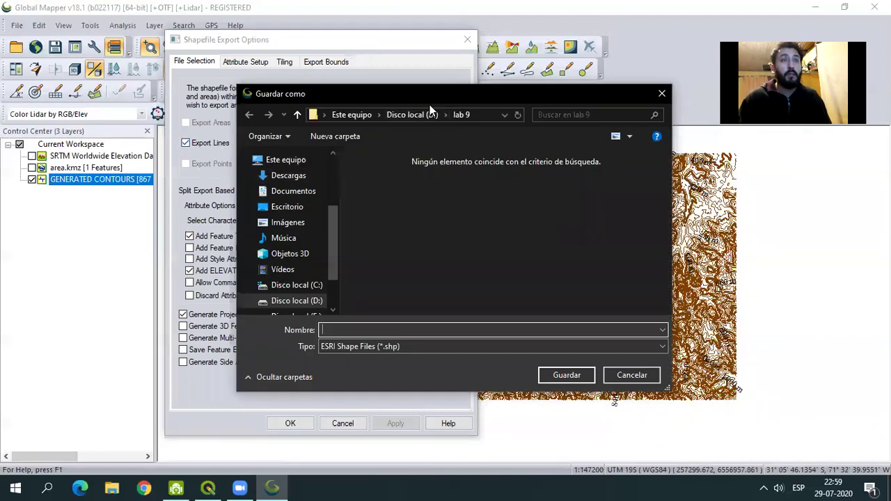
pyautogui.moveTo(430, 104); pyautogui.dragTo(362, 170)
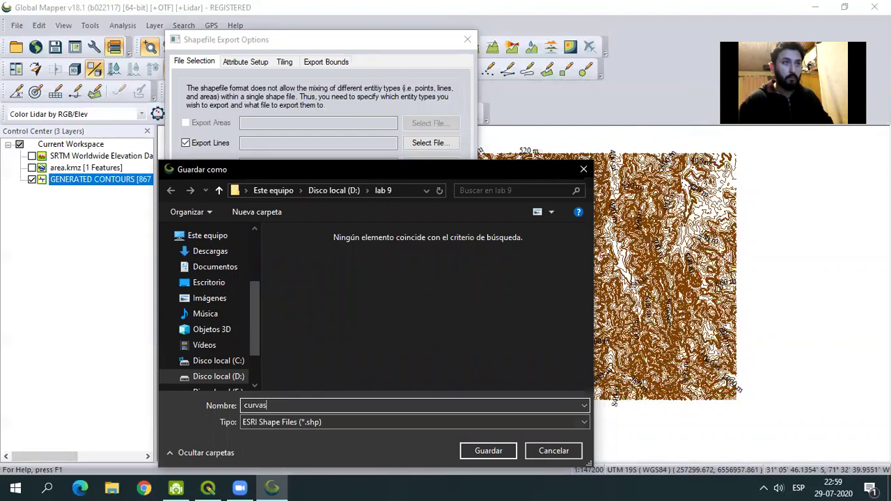
pyautogui.click(482, 451)
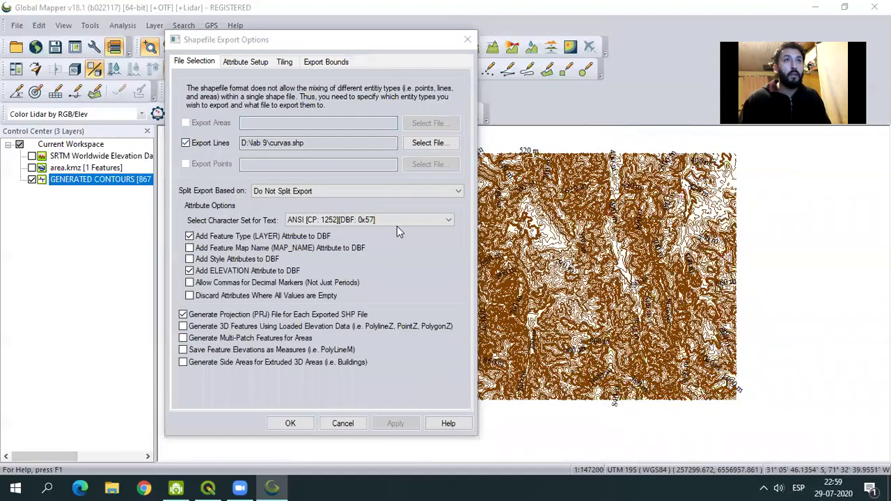
pyautogui.click(329, 145)
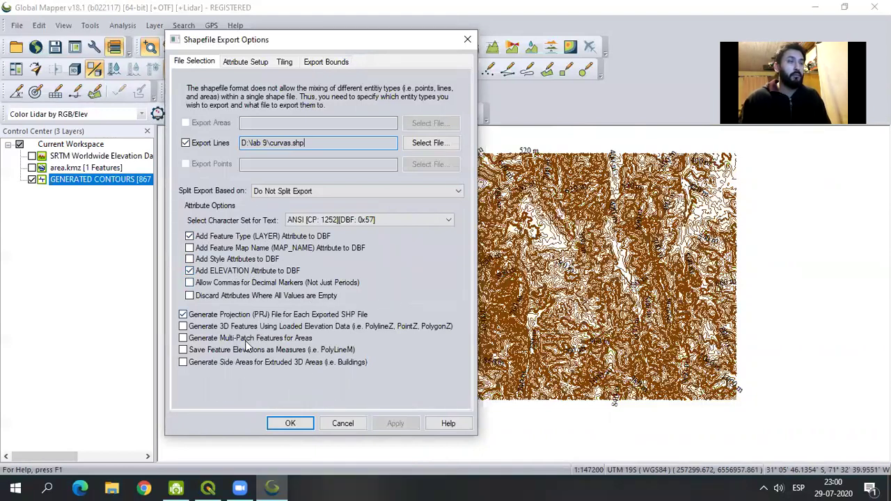
# Set the data type of the exported ELEVATION attribute to Float
pyautogui.click(240, 62)
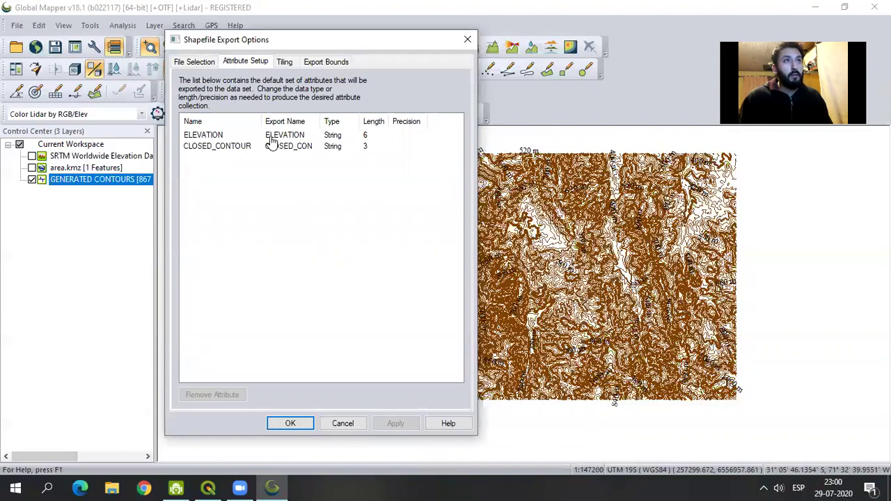
pyautogui.click(343, 139)
pyautogui.click(350, 137)
pyautogui.click(331, 148)
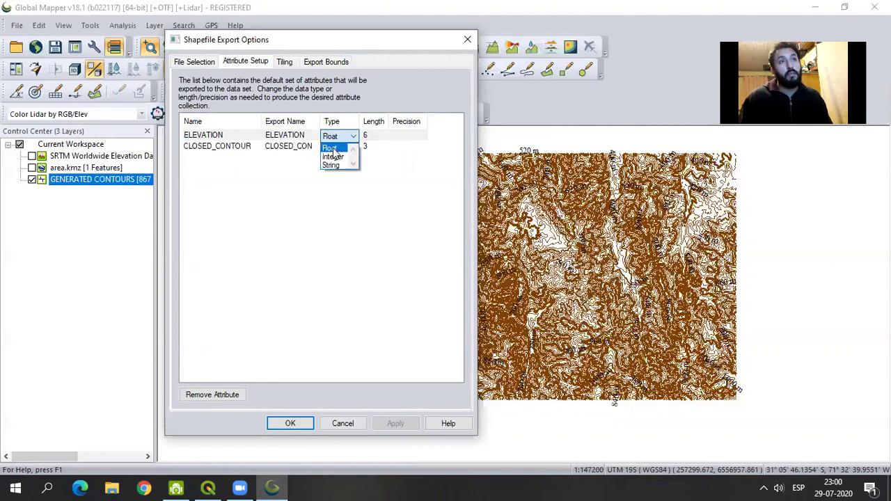
pyautogui.click(368, 275)
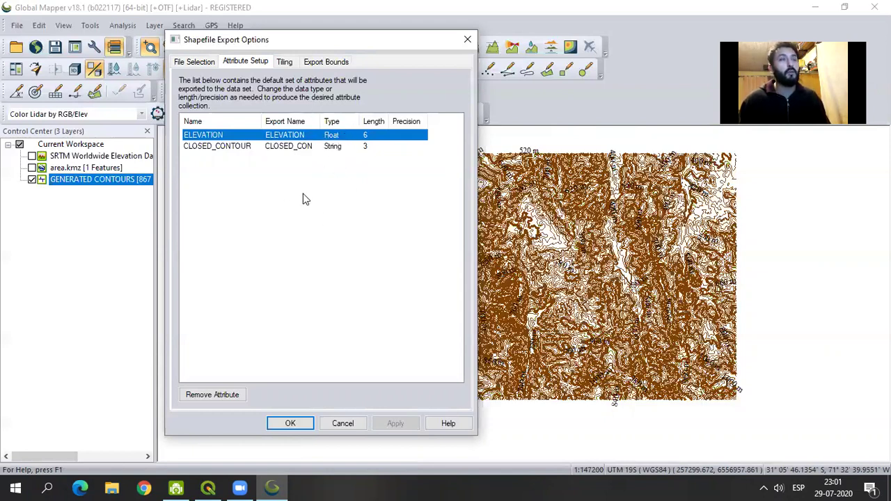
# Check the tiling and bounds options, then export the contour shapefile as one untiled file covering all loaded data
pyautogui.click(287, 64)
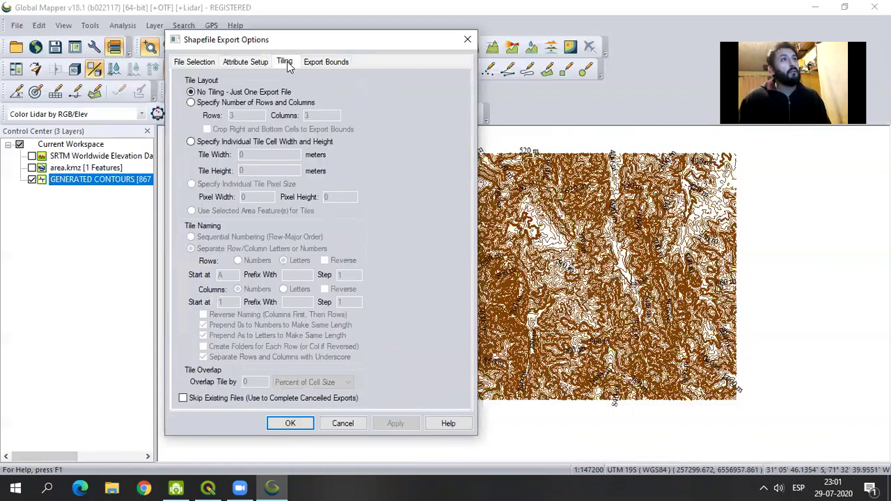
pyautogui.click(330, 60)
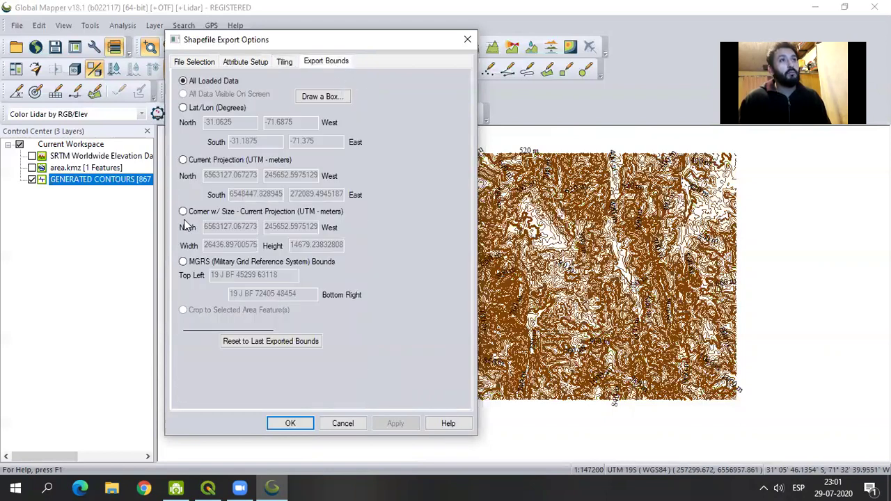
pyautogui.moveTo(361, 43); pyautogui.dragTo(228, 46)
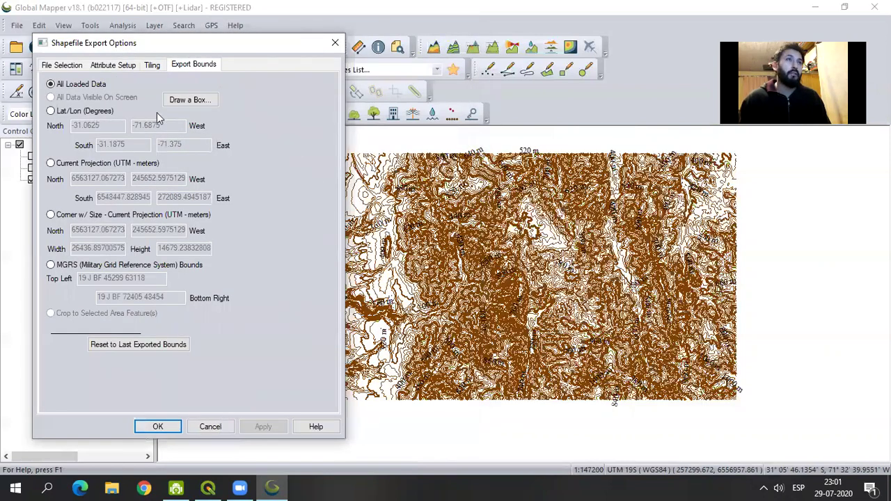
pyautogui.moveTo(243, 46); pyautogui.dragTo(421, 81)
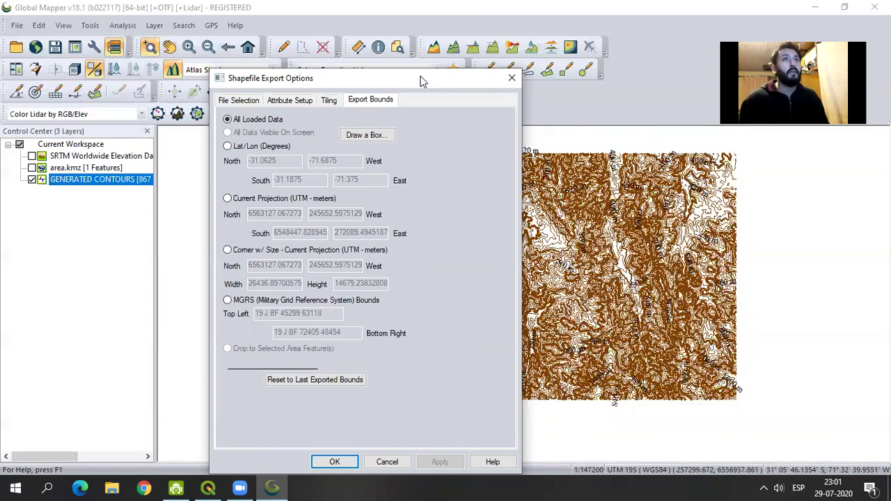
pyautogui.moveTo(422, 81); pyautogui.dragTo(373, 34)
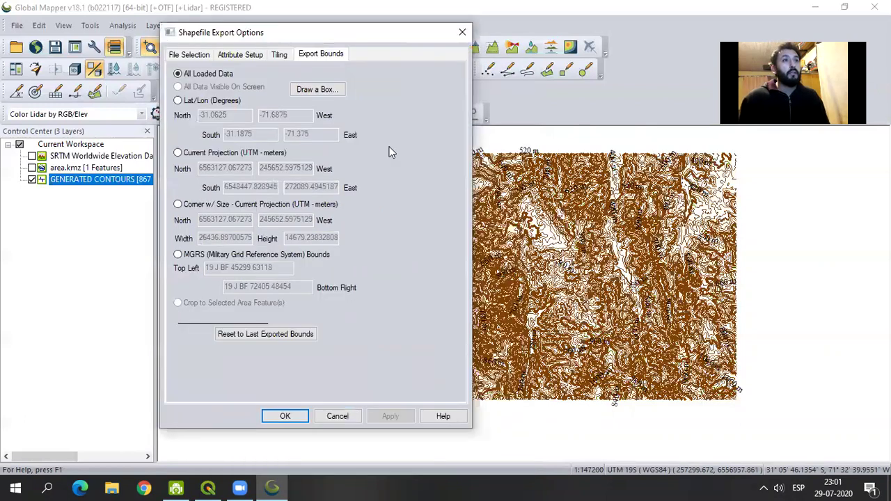
pyautogui.click(285, 416)
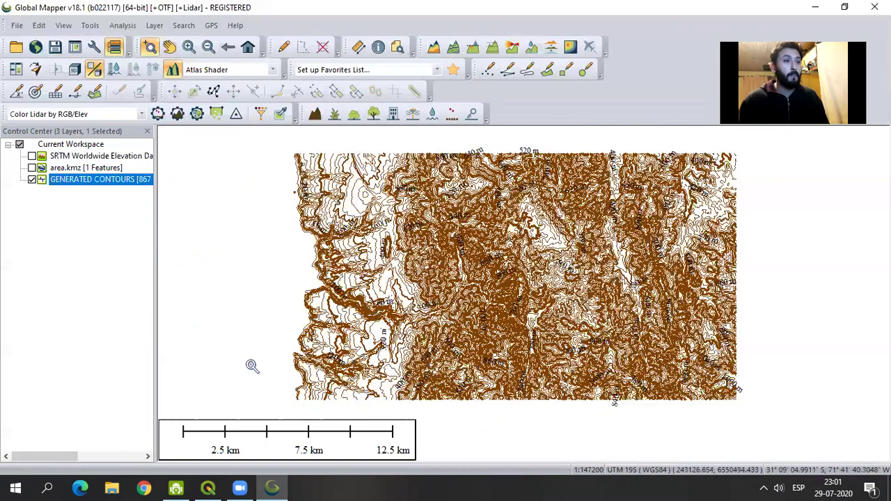
# Switch to QGIS and hide the Google Satellite layer
pyautogui.click(209, 487)
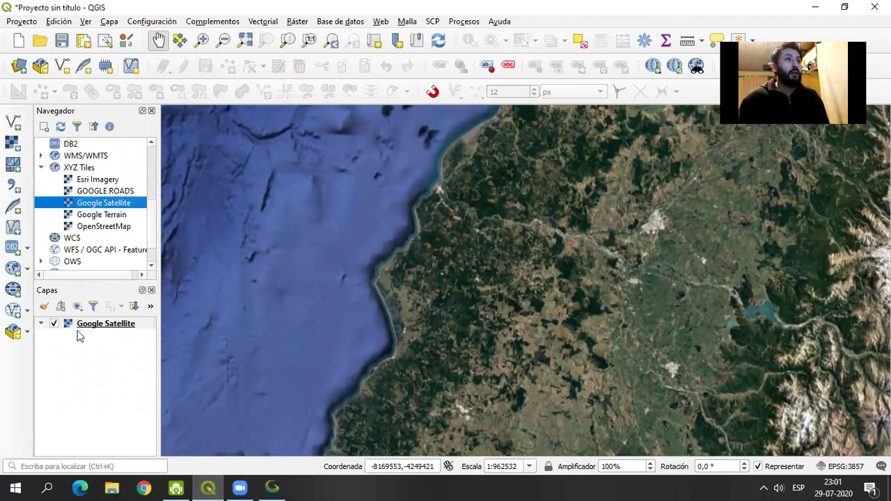
pyautogui.click(55, 324)
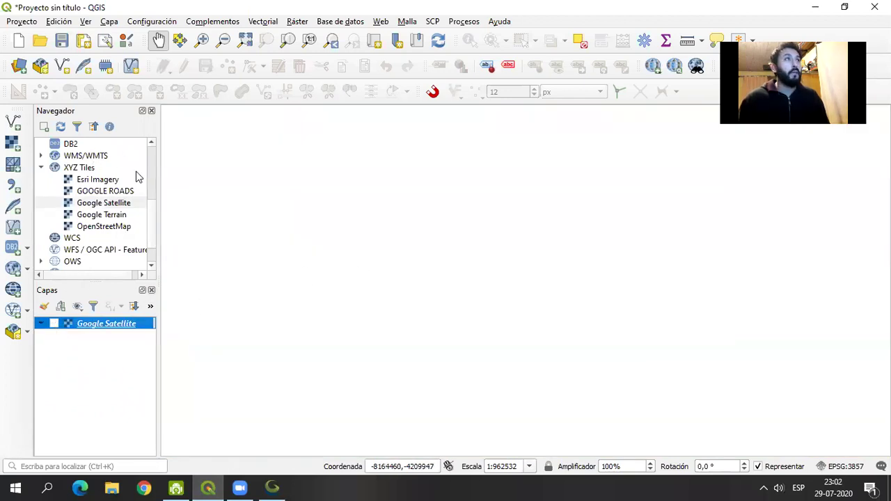
# Add the vector file curvas.shp from the lab 9 folder on drive D to the project
pyautogui.click(16, 127)
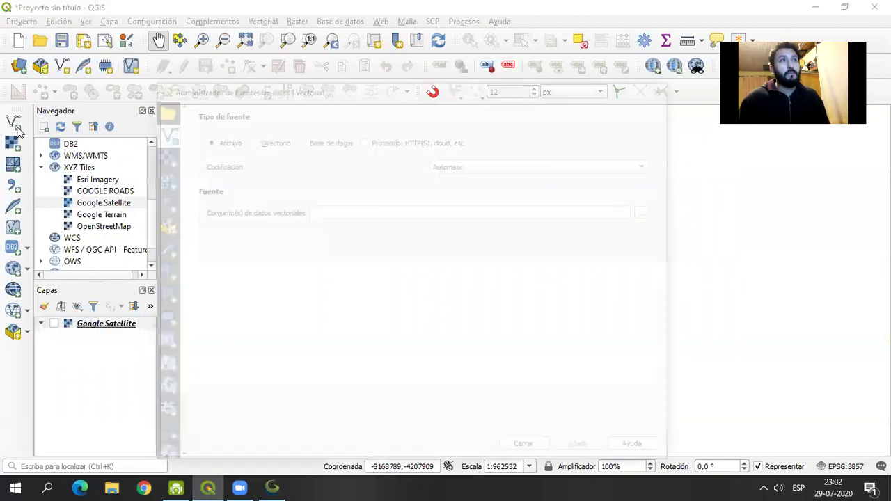
pyautogui.click(648, 211)
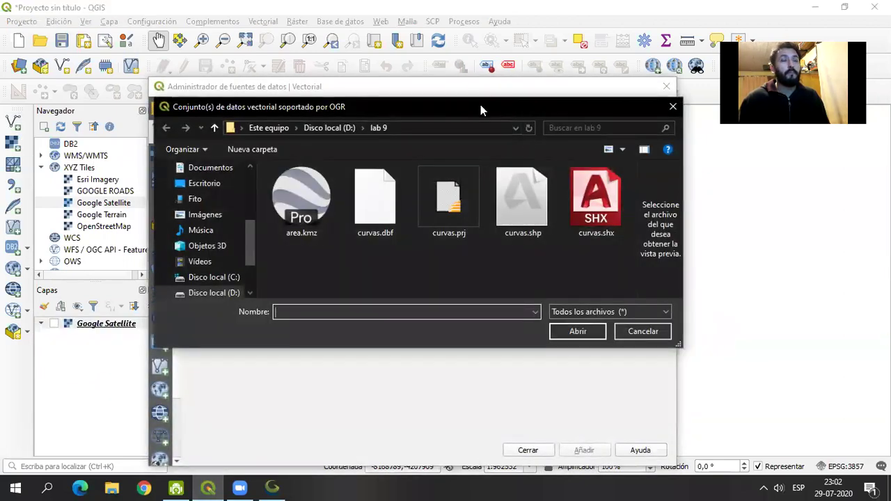
pyautogui.moveTo(481, 104); pyautogui.dragTo(475, 115)
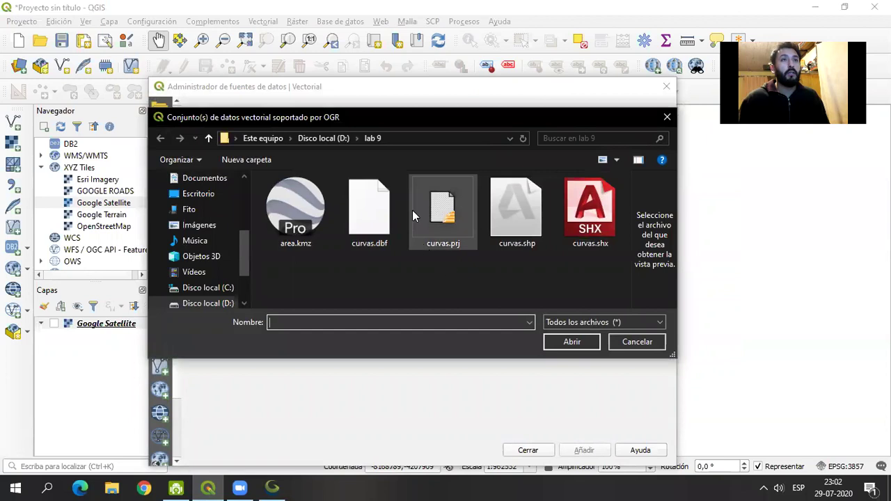
pyautogui.click(324, 138)
pyautogui.doubleClick(296, 289)
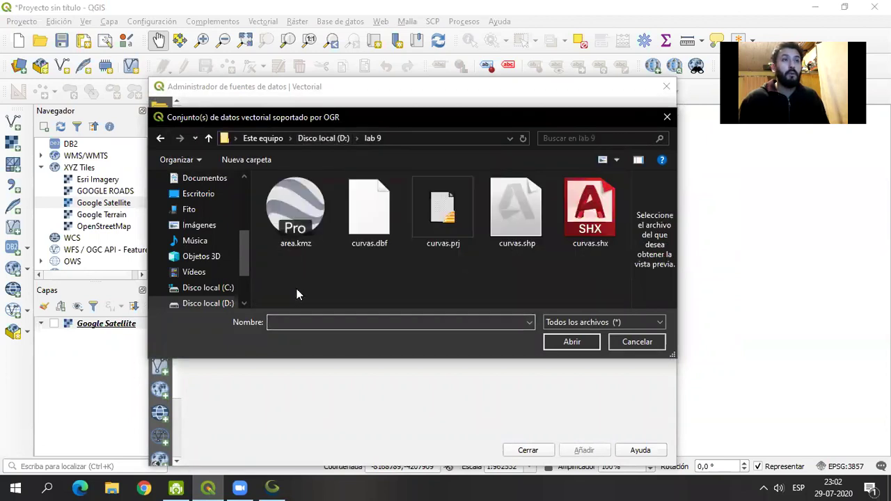
pyautogui.click(515, 236)
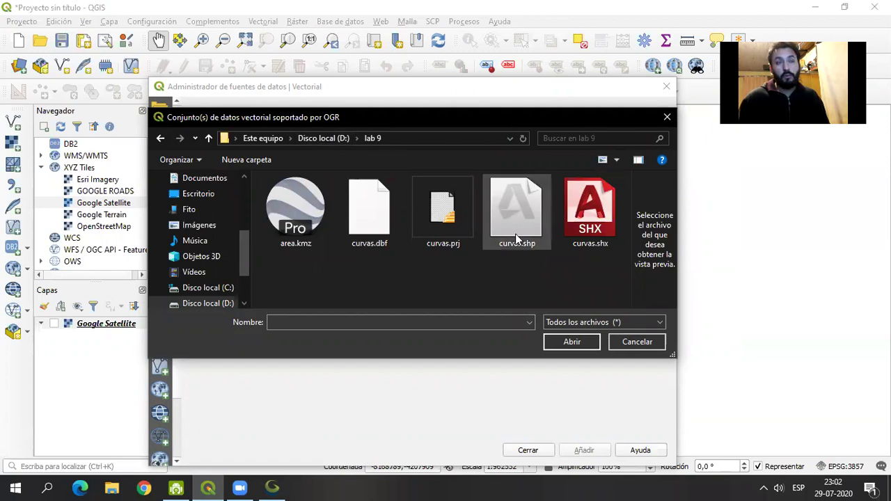
pyautogui.click(568, 342)
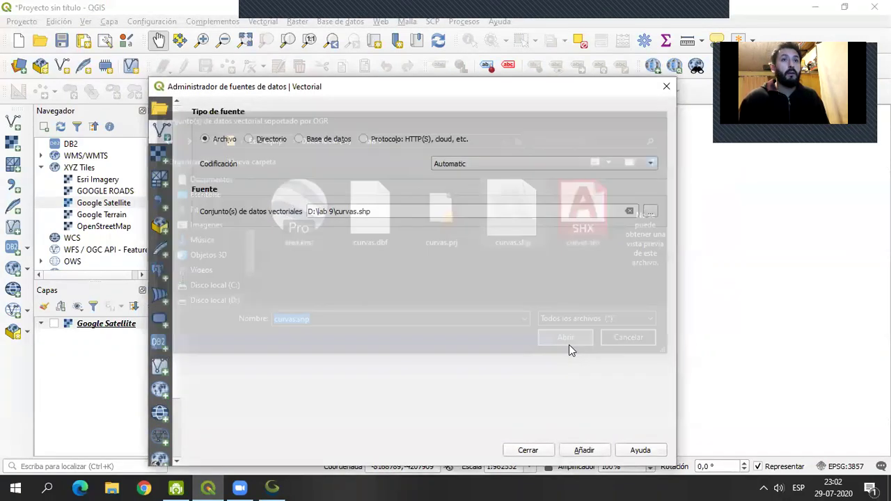
pyautogui.click(589, 450)
pyautogui.click(527, 450)
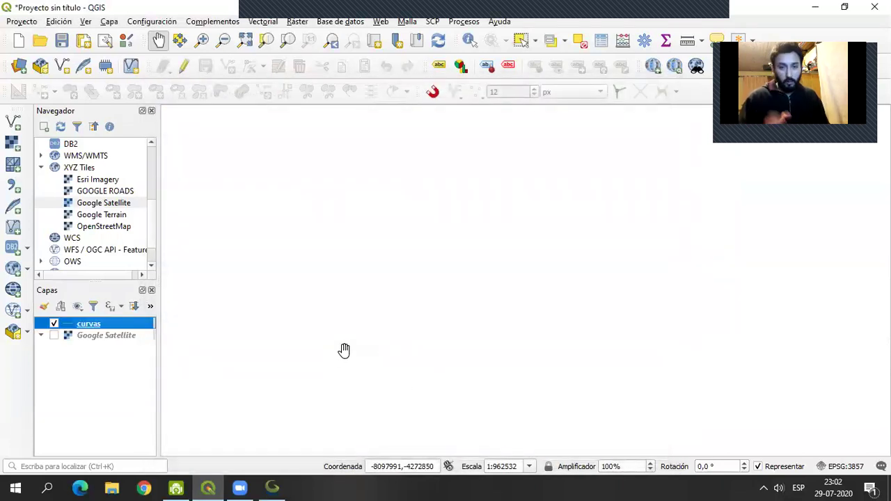
# Zoom to the extent of the curvas layer and show the Google Satellite imagery beneath it
pyautogui.click(53, 335)
pyautogui.click(54, 335)
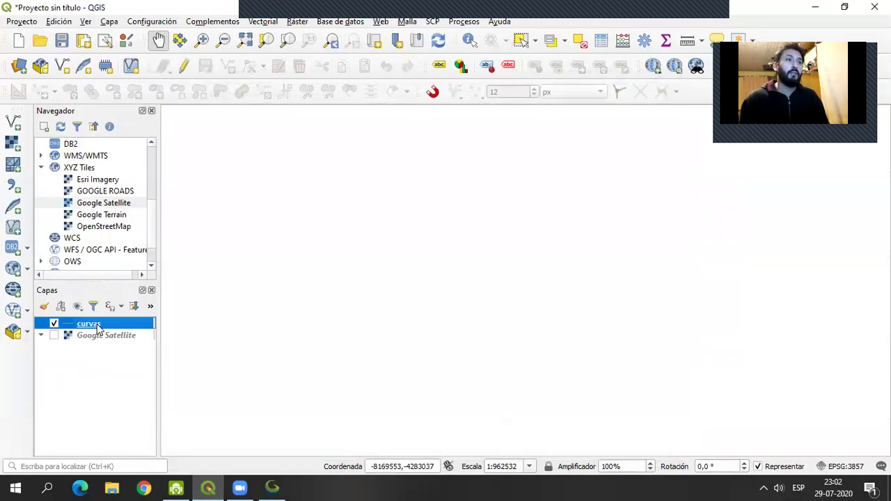
pyautogui.rightClick(99, 330)
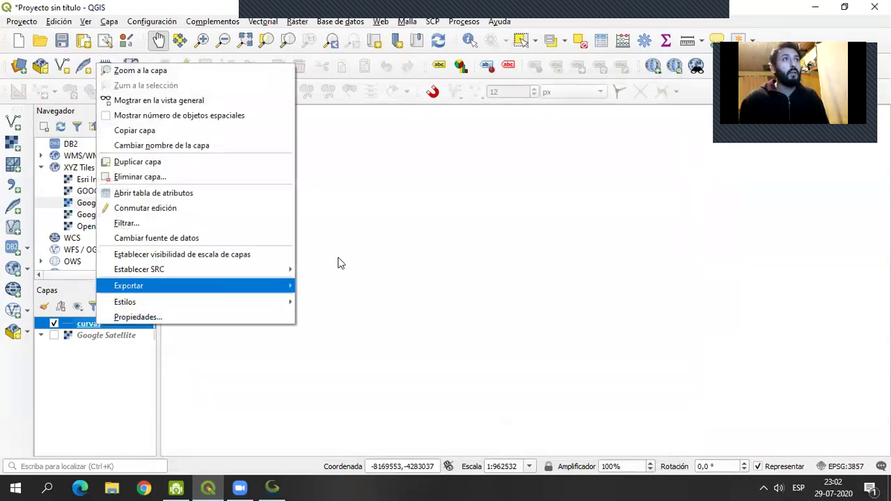
pyautogui.click(140, 70)
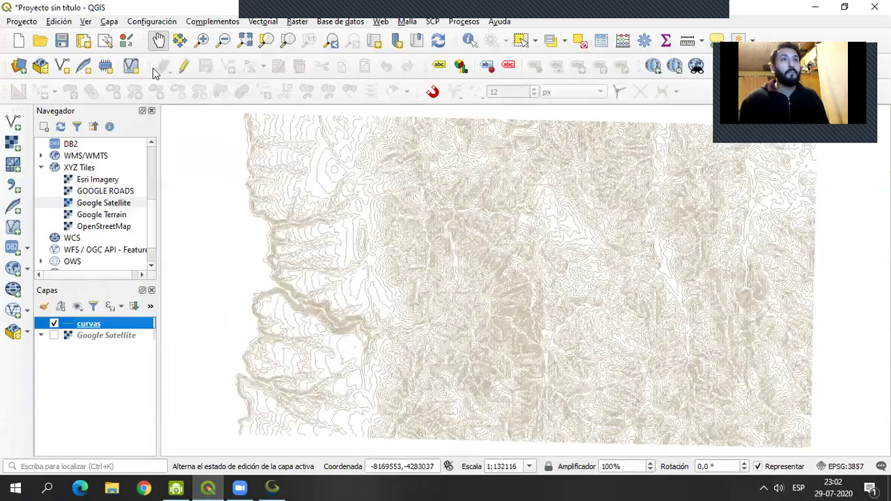
pyautogui.click(54, 336)
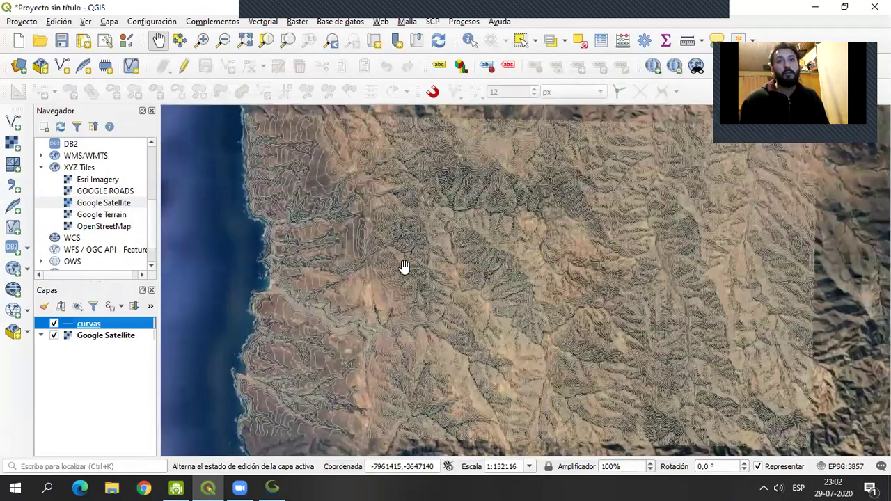
pyautogui.moveTo(350, 298); pyautogui.dragTo(357, 275)
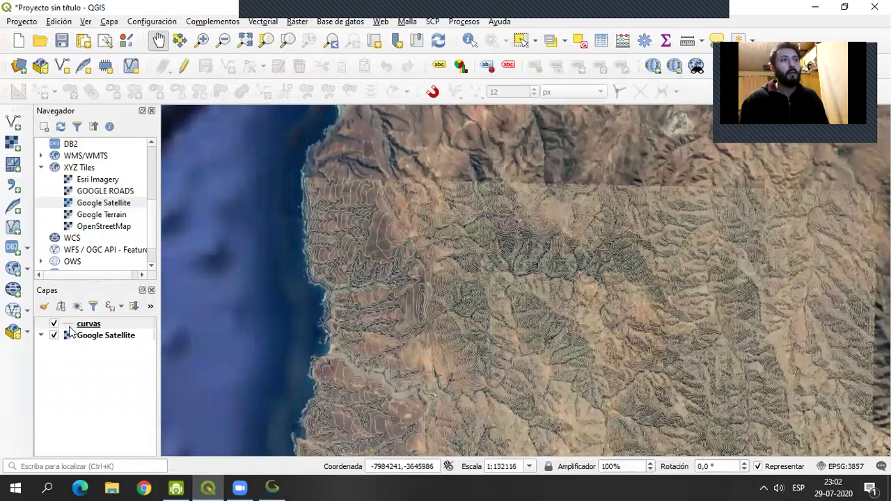
# Change the line colour of the curvas layer to a bright light blue in its symbology and apply it
pyautogui.click(68, 326)
pyautogui.doubleClick(68, 327)
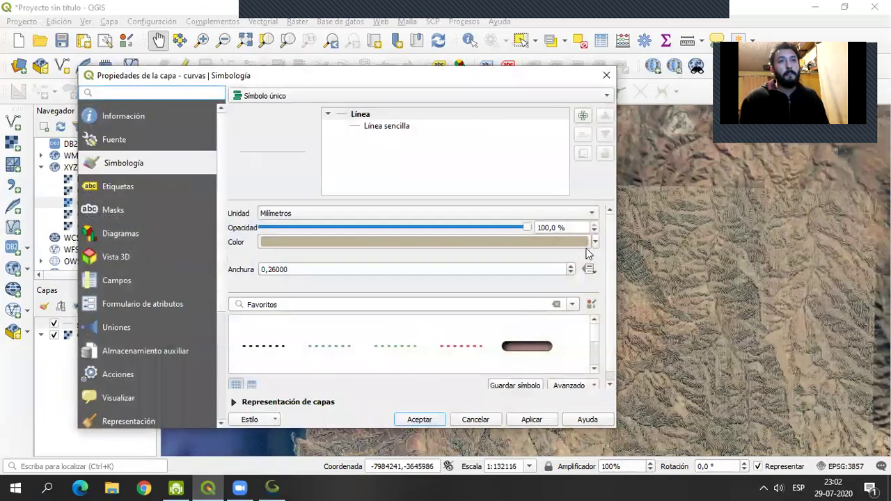
pyautogui.click(595, 242)
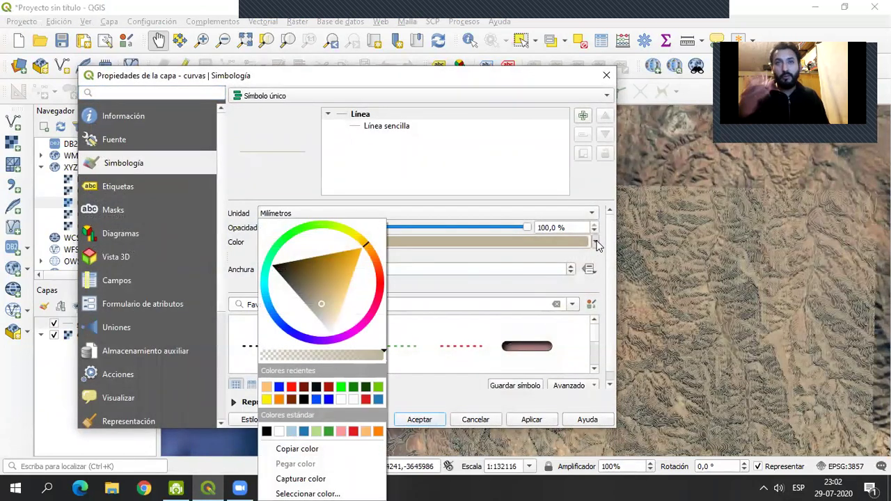
pyautogui.click(276, 276)
pyautogui.moveTo(277, 276)
pyautogui.mouseDown()
pyautogui.moveTo(313, 252)
pyautogui.moveTo(313, 227)
pyautogui.mouseUp()
pyautogui.moveTo(270, 304); pyautogui.dragTo(262, 286)
pyautogui.click(262, 286)
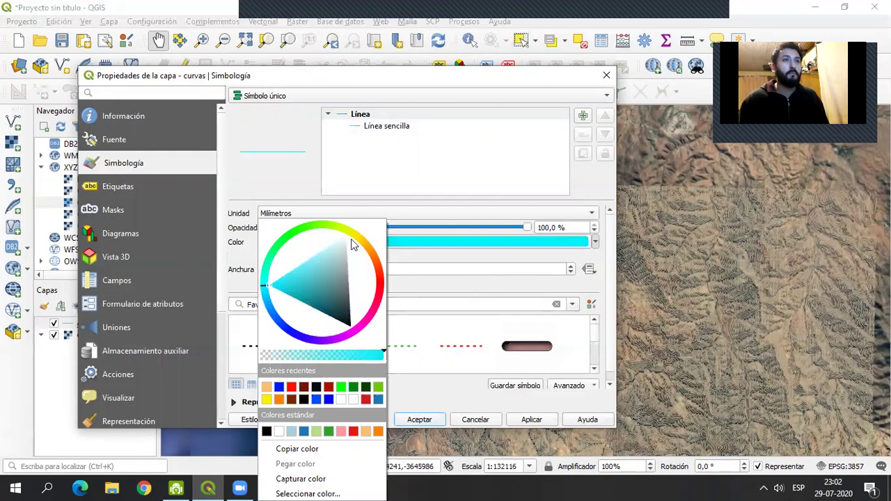
pyautogui.click(367, 238)
pyautogui.click(289, 298)
pyautogui.click(264, 292)
pyautogui.click(273, 292)
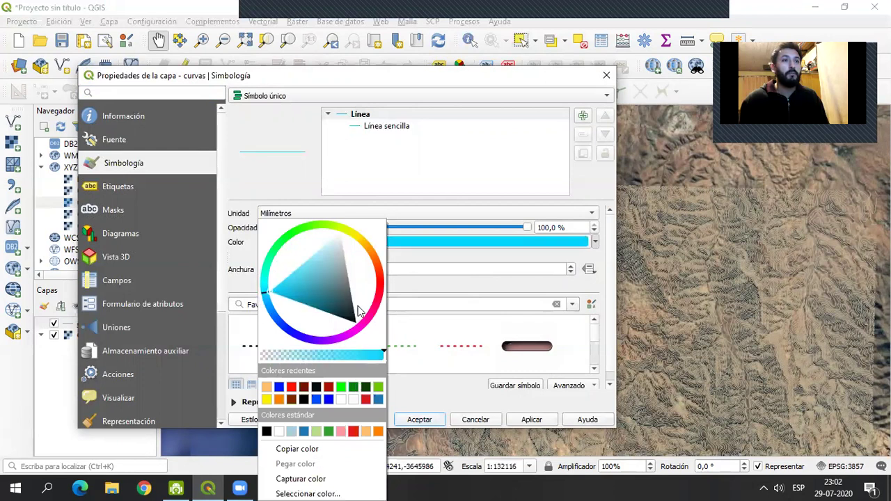
pyautogui.click(478, 268)
pyautogui.click(531, 420)
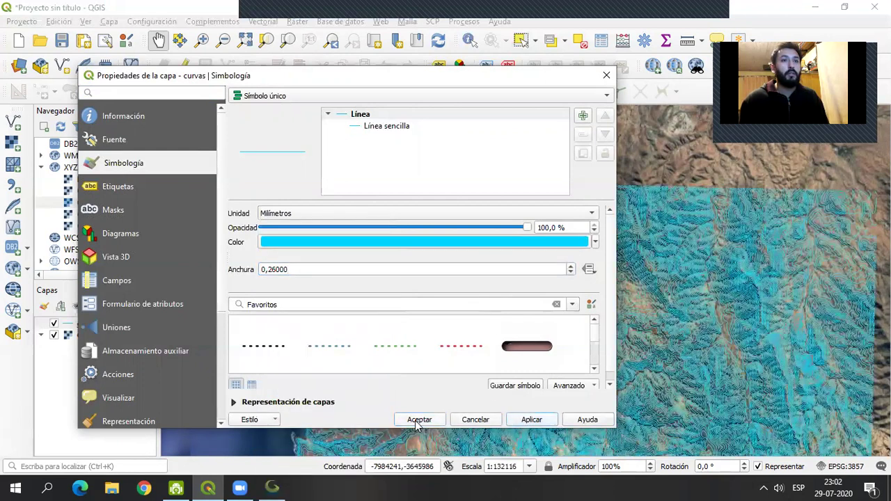
pyautogui.click(419, 420)
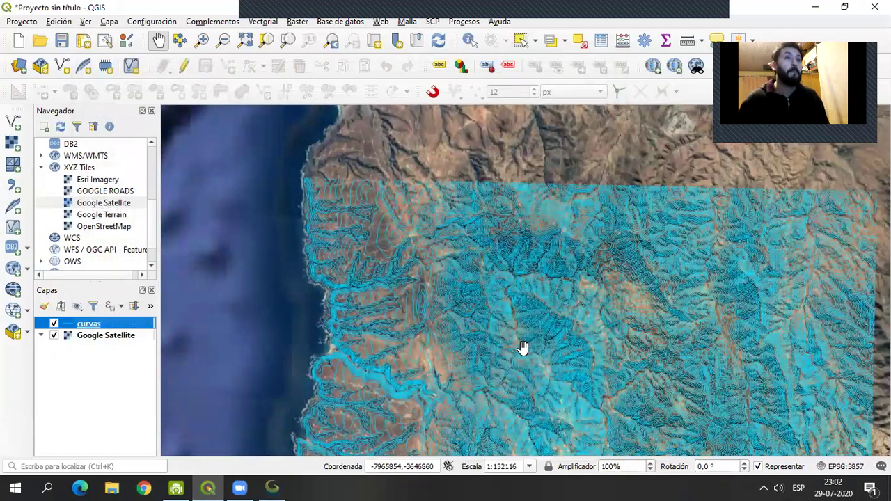
# Open the attribute table of the curvas layer to examine the elevation values of the contours
pyautogui.moveTo(445, 350); pyautogui.dragTo(432, 324)
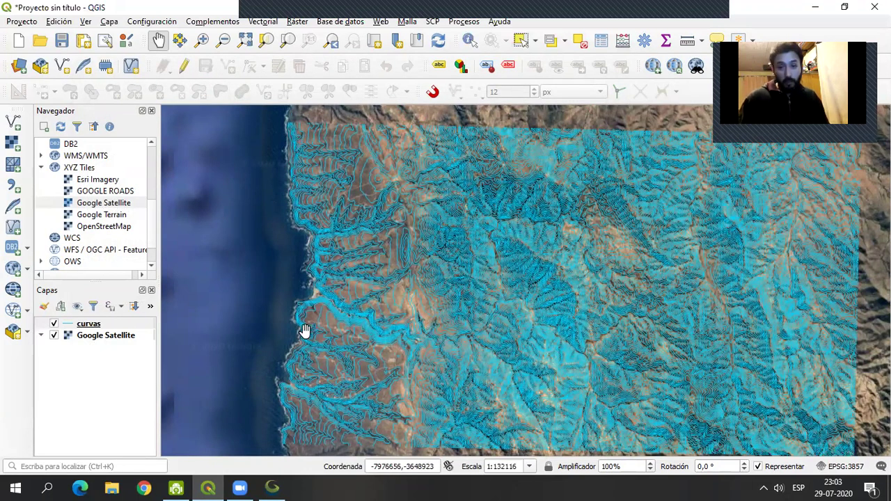
pyautogui.rightClick(95, 325)
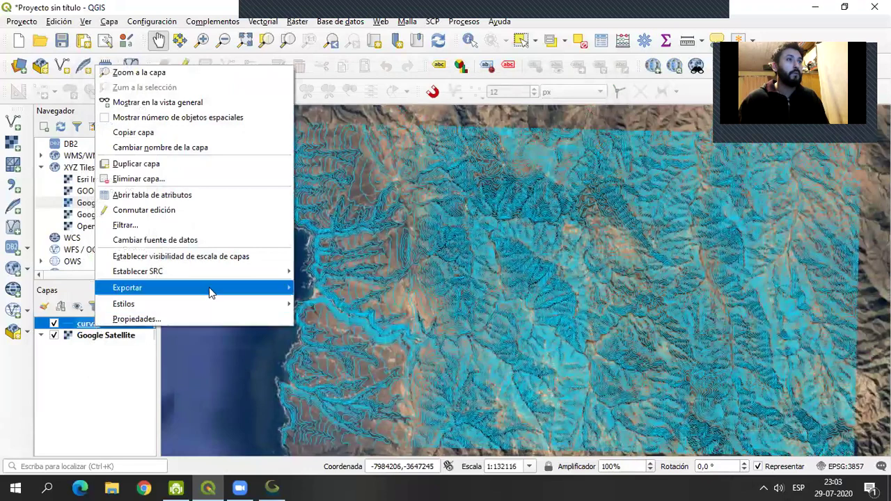
pyautogui.click(182, 197)
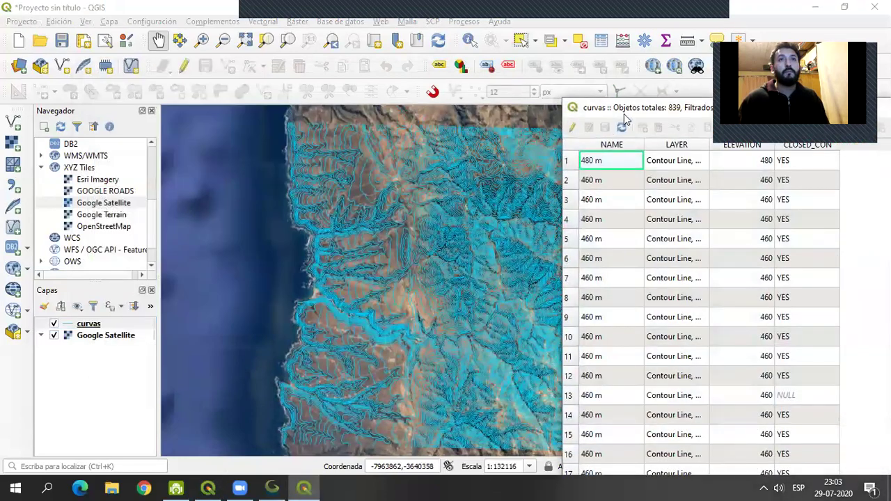